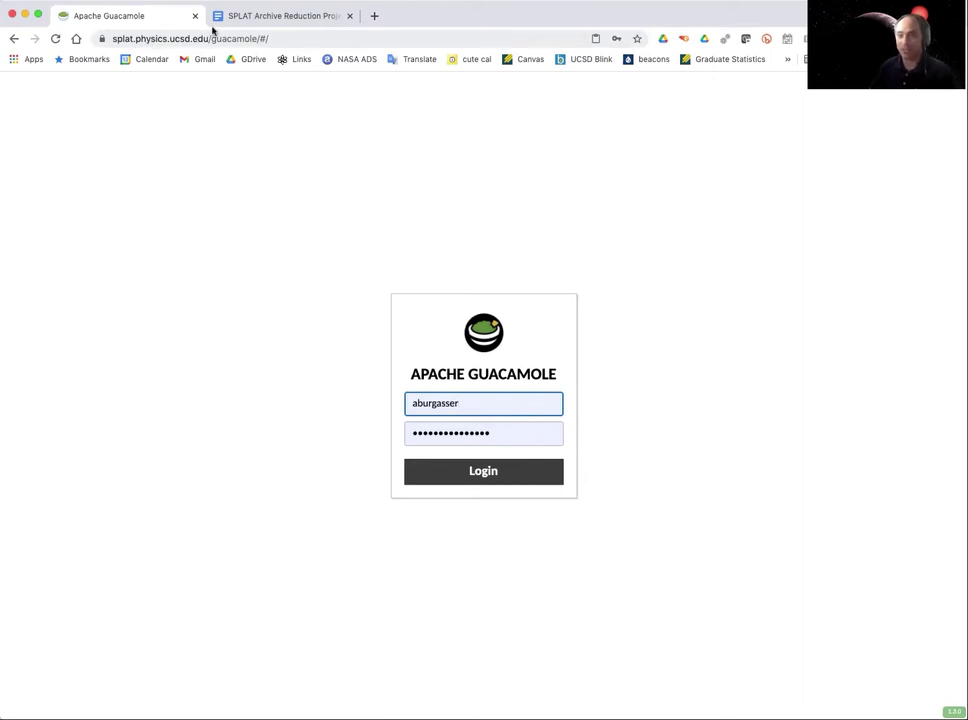
- Log in to the Apache Guacamole remote desktop and unlock its session by entering the account password
left_click(281, 18)
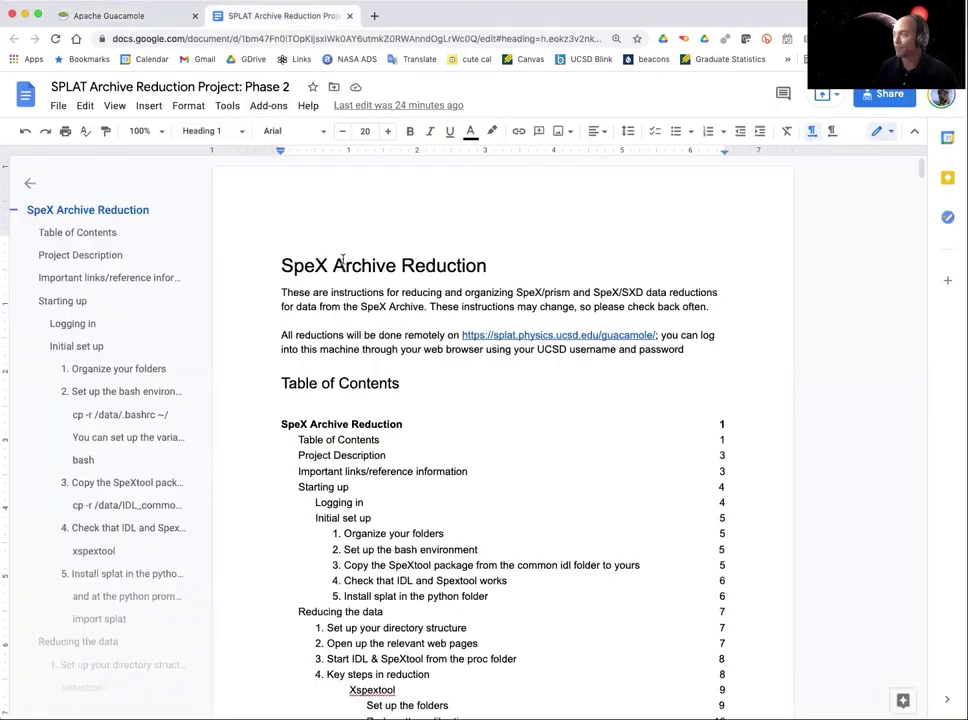
left_click(110, 18)
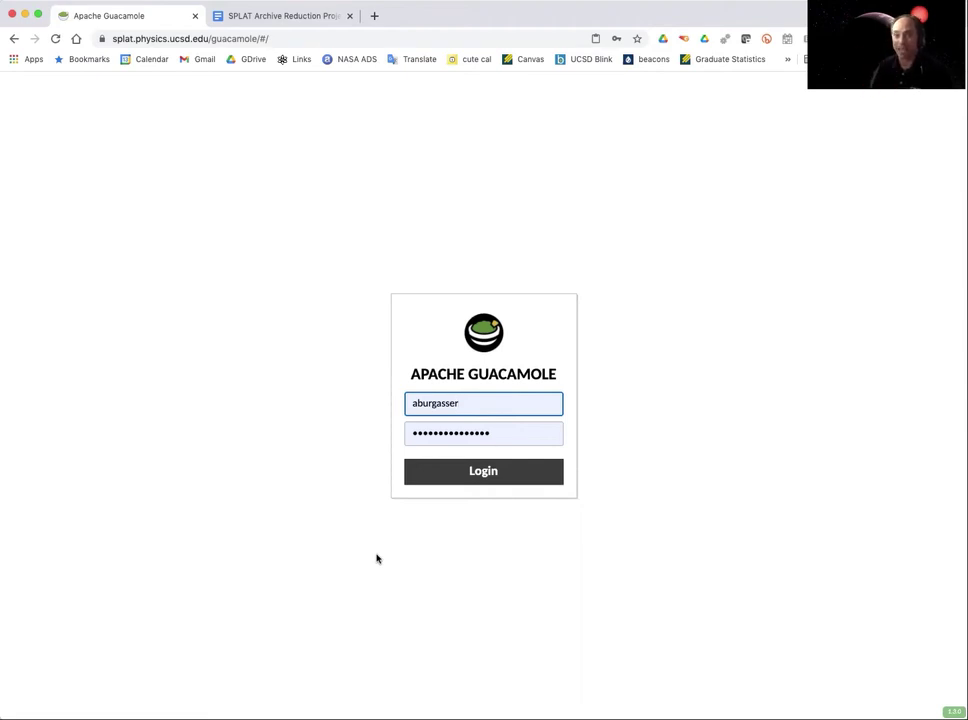
left_click(478, 476)
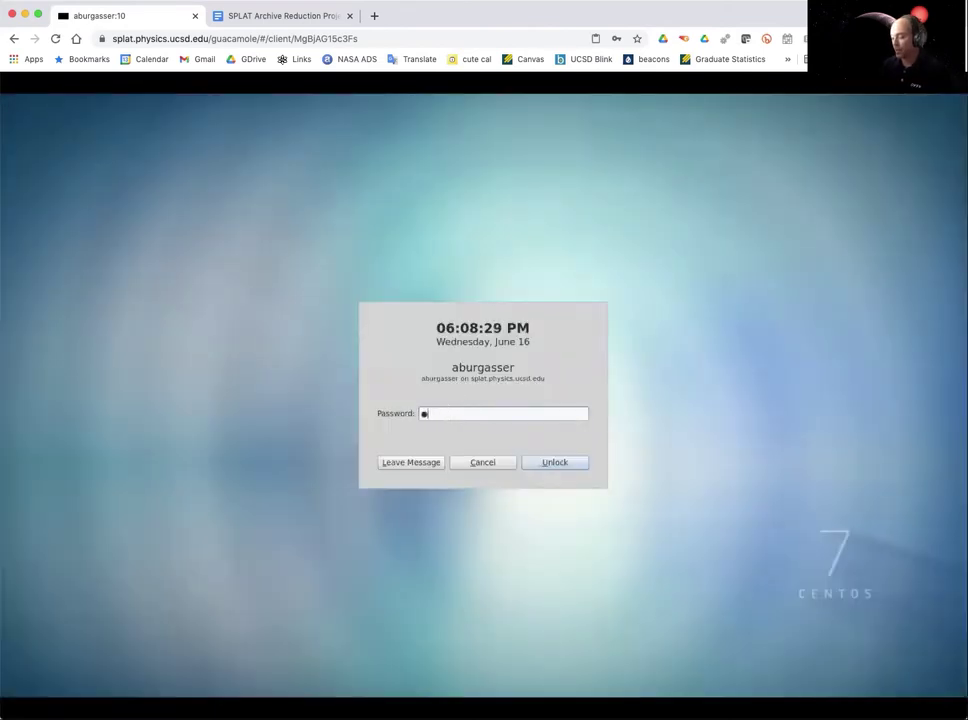
type("•••")
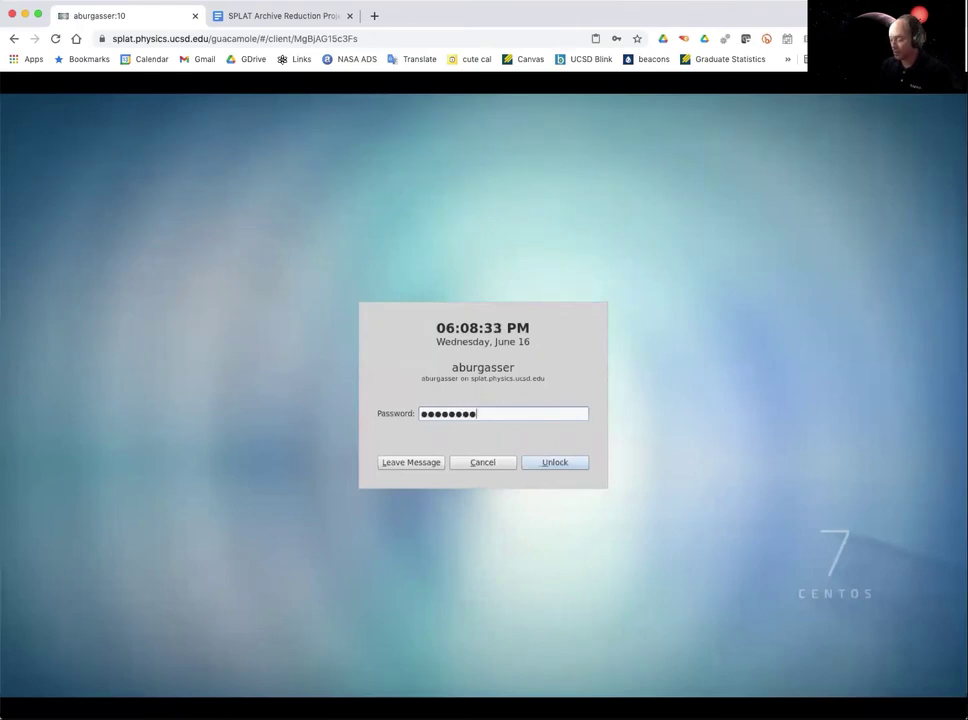
type("•••••••••")
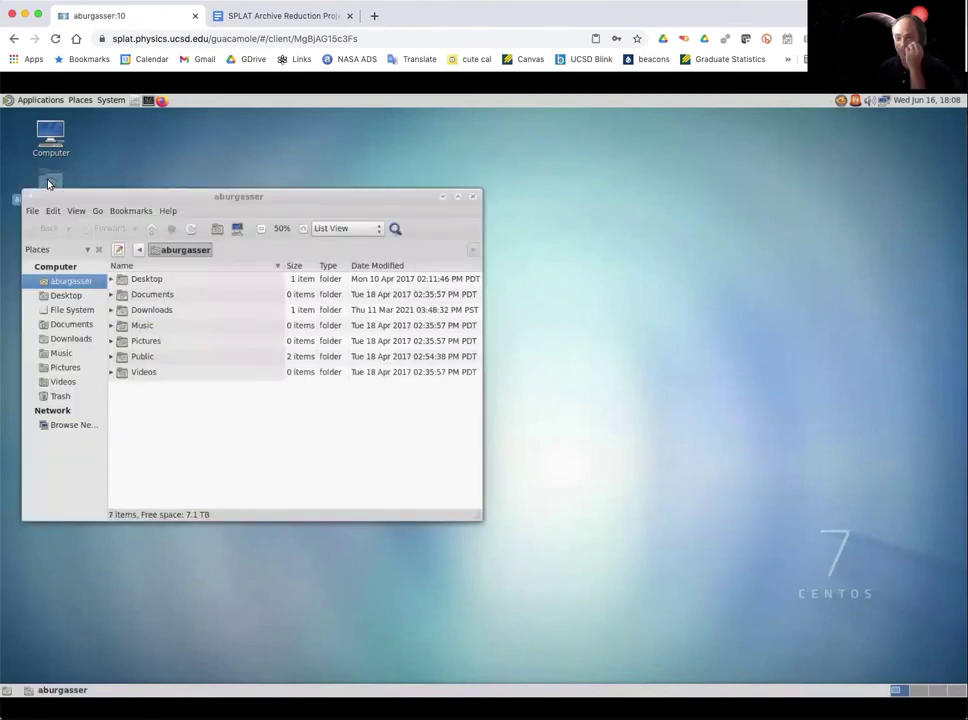
- Create a folder named idl in the home directory
left_click_drag(112, 197, 197, 153)
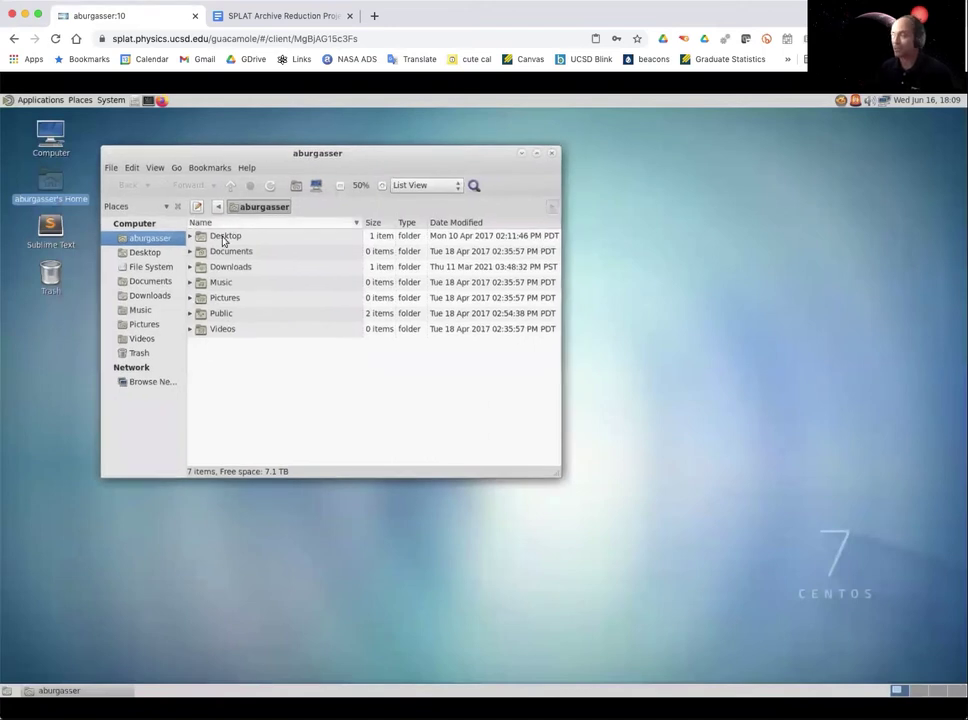
left_click(190, 283)
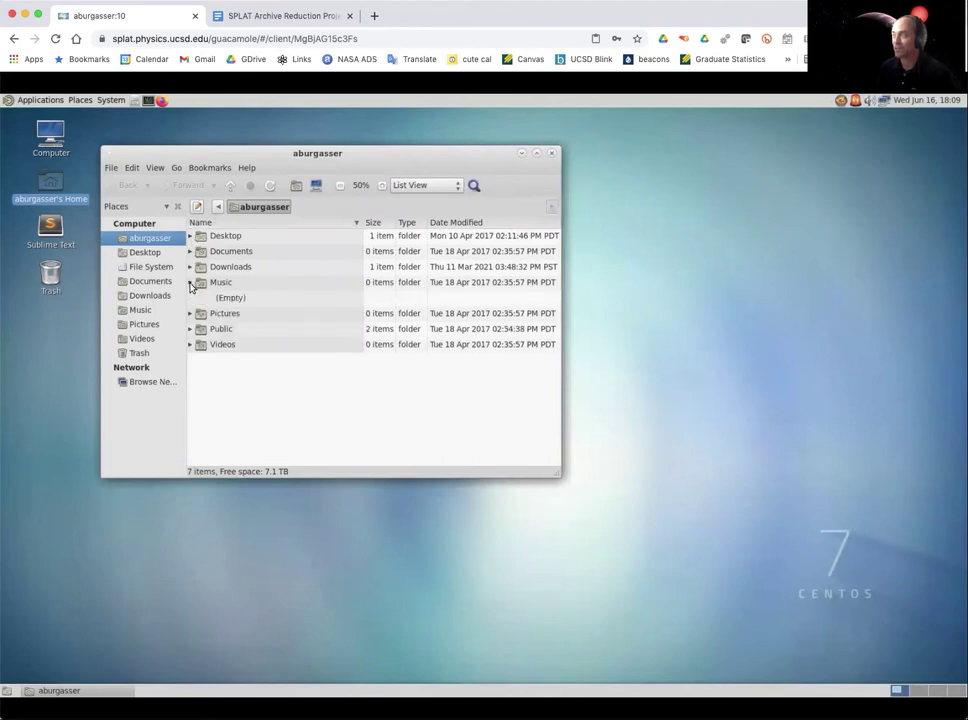
left_click(190, 283)
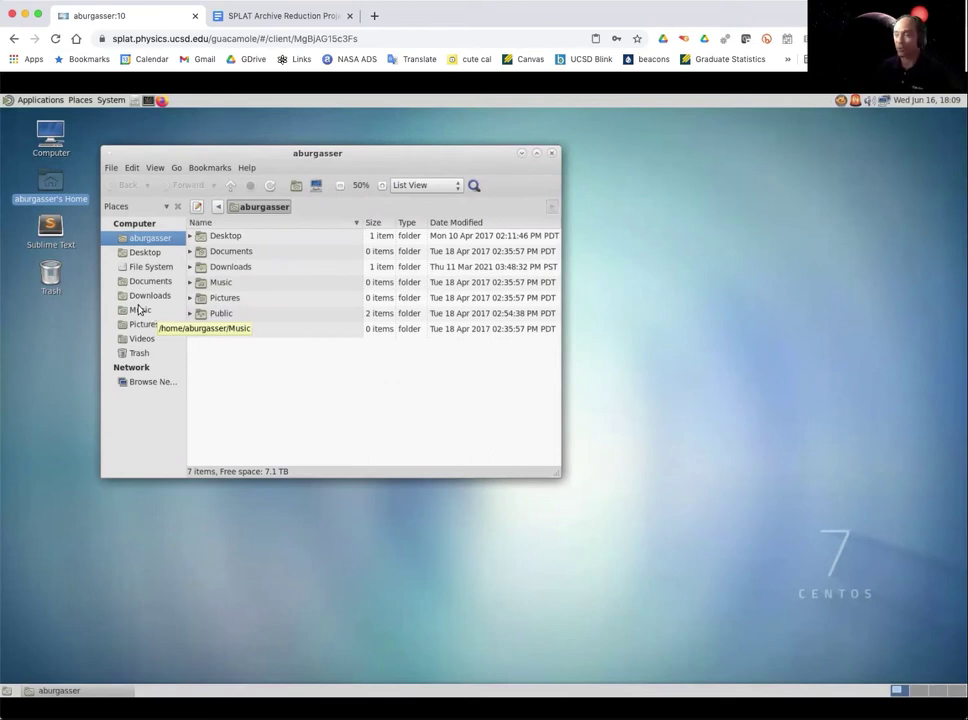
left_click(112, 169)
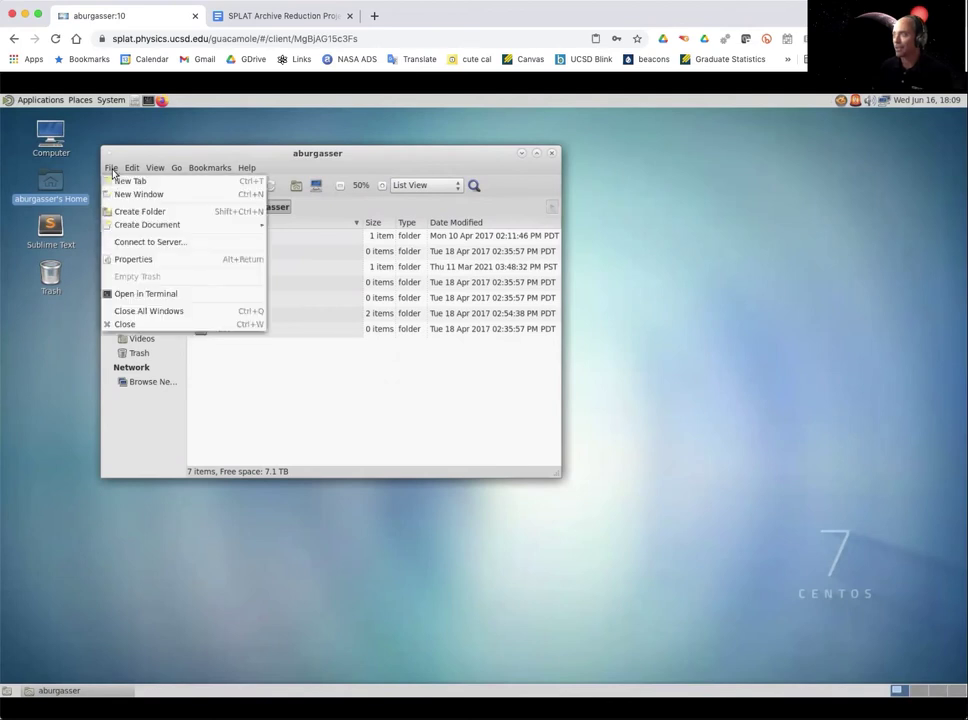
left_click(140, 211)
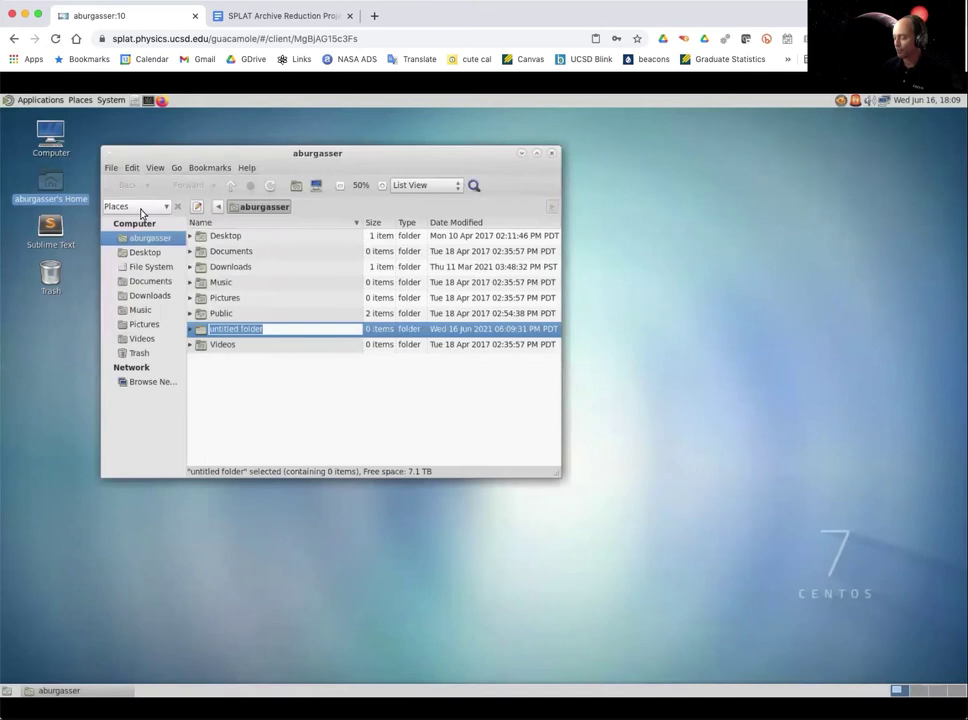
type("idl")
key("Return")
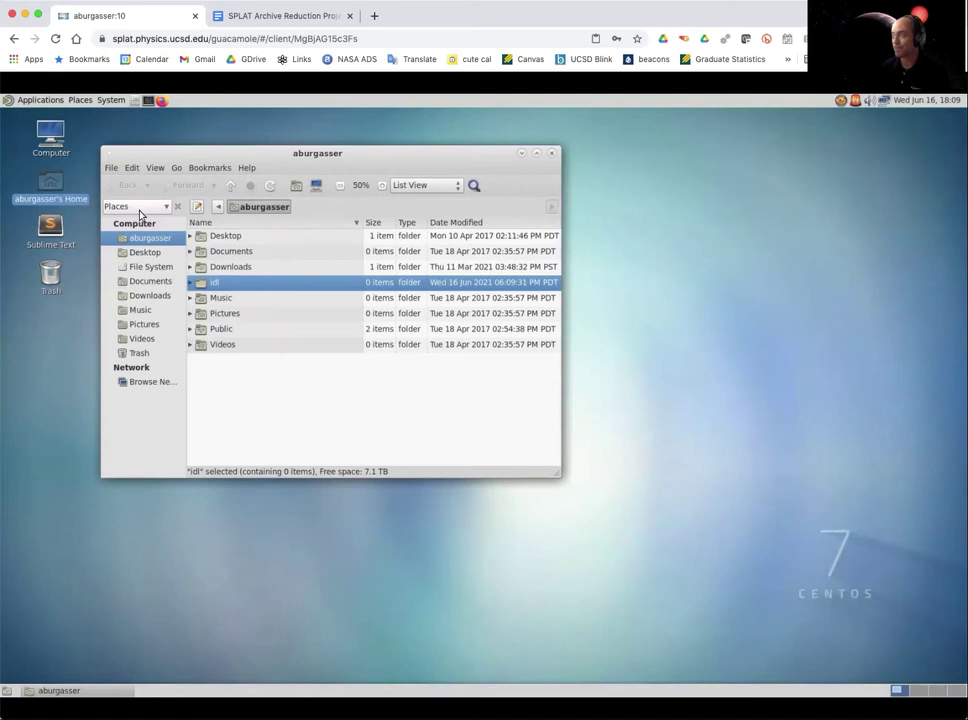
- Create two more folders in the home directory, named python and reductions
left_click(111, 170)
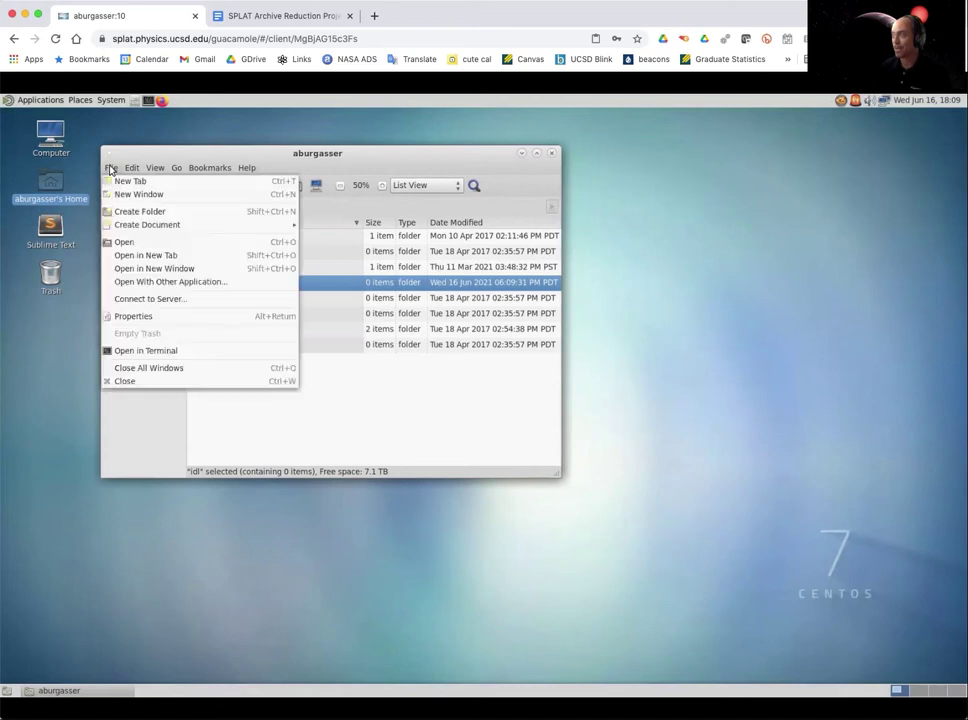
left_click(134, 212)
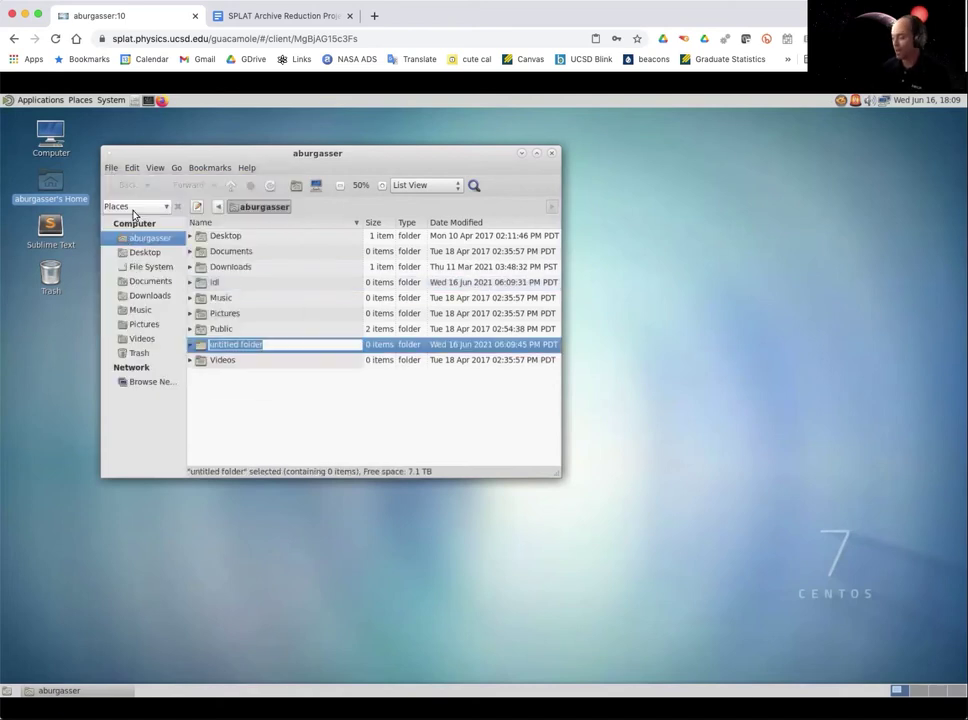
type("python")
key("Return")
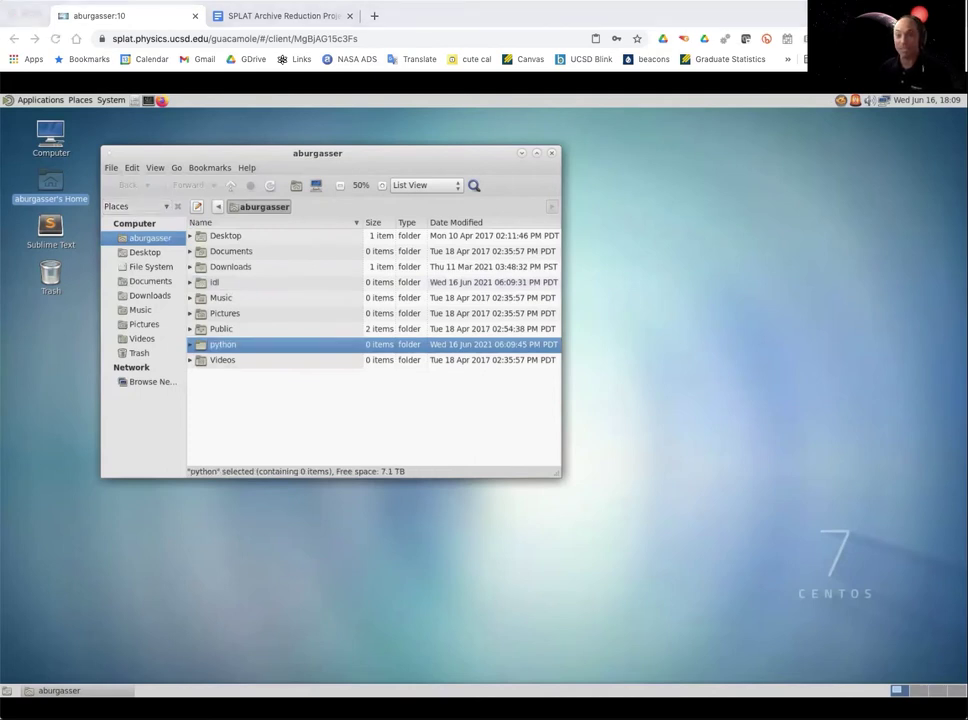
left_click(110, 167)
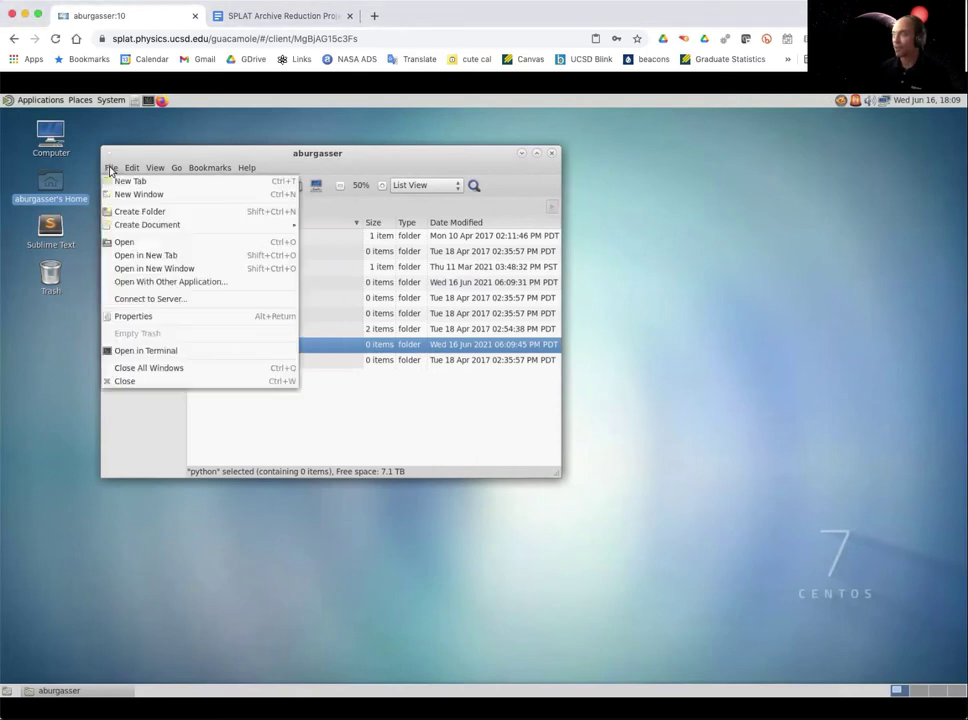
left_click(132, 212)
type("reductions")
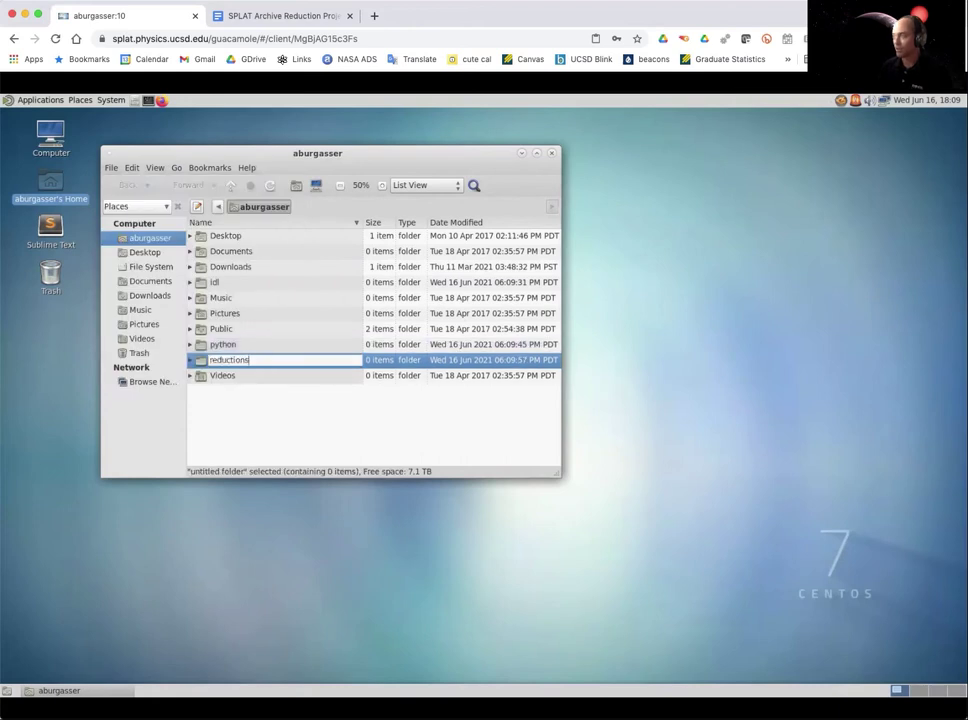
key("Return")
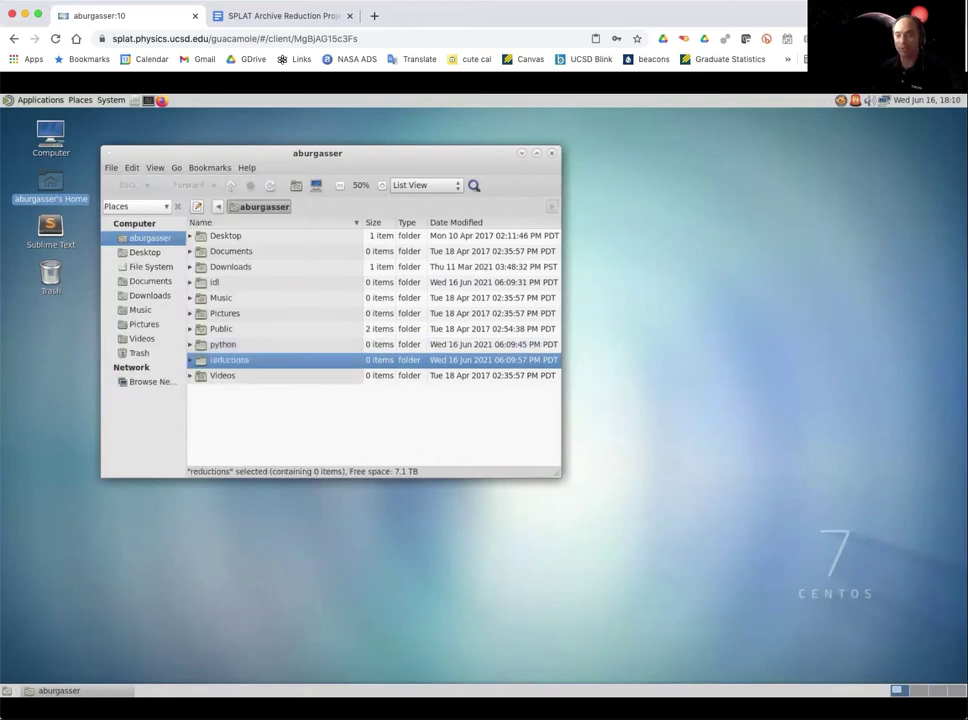
- Add folders named analysis and spectra to the home directory
left_click(112, 168)
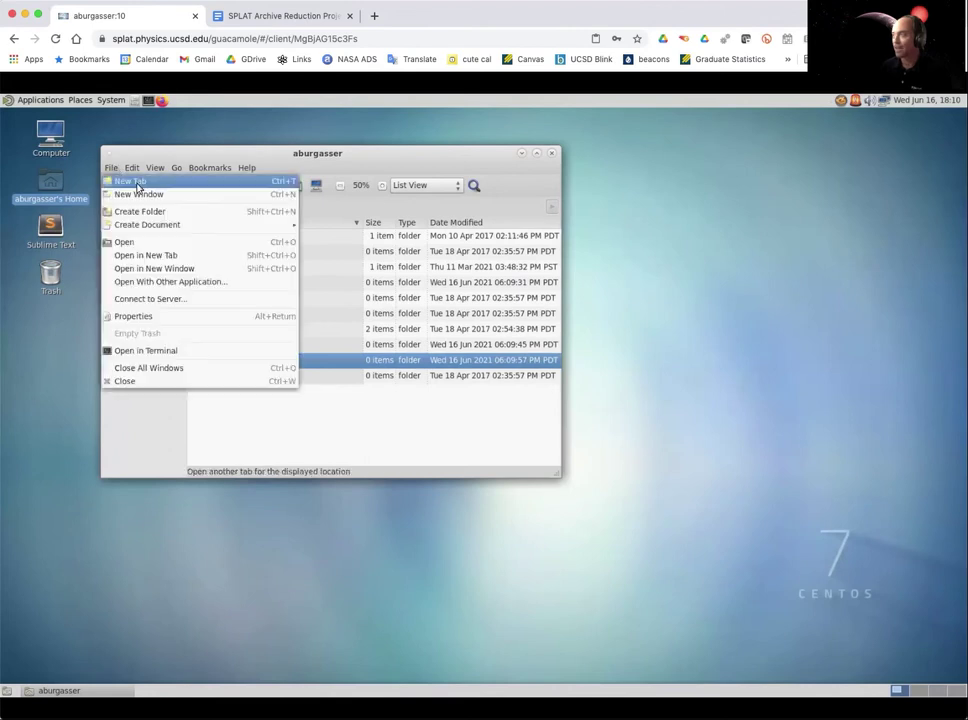
left_click(137, 212)
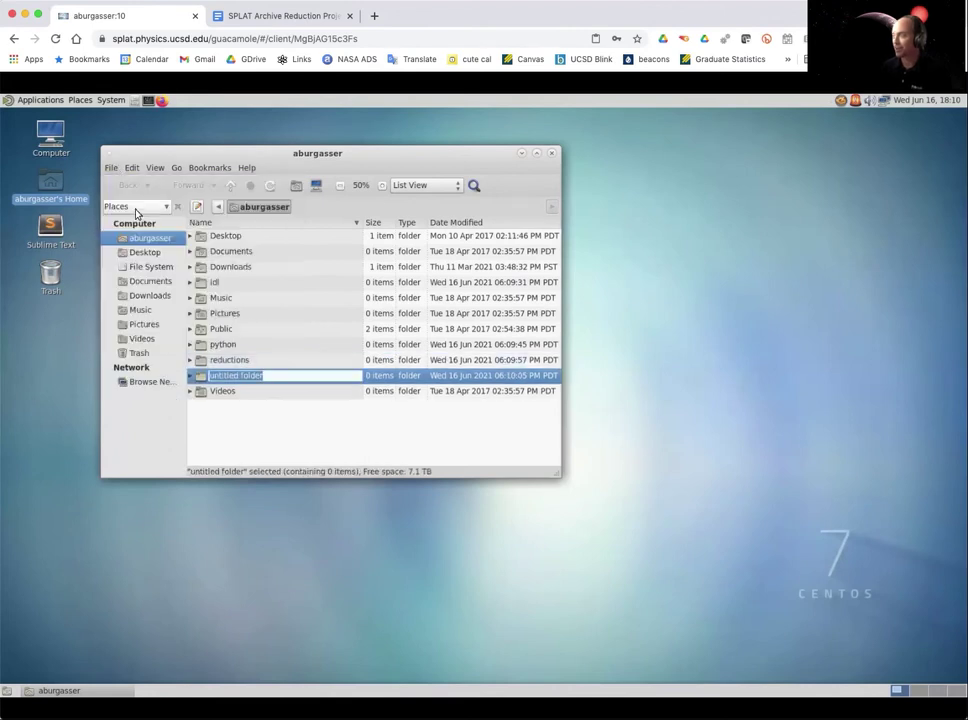
type("analysis")
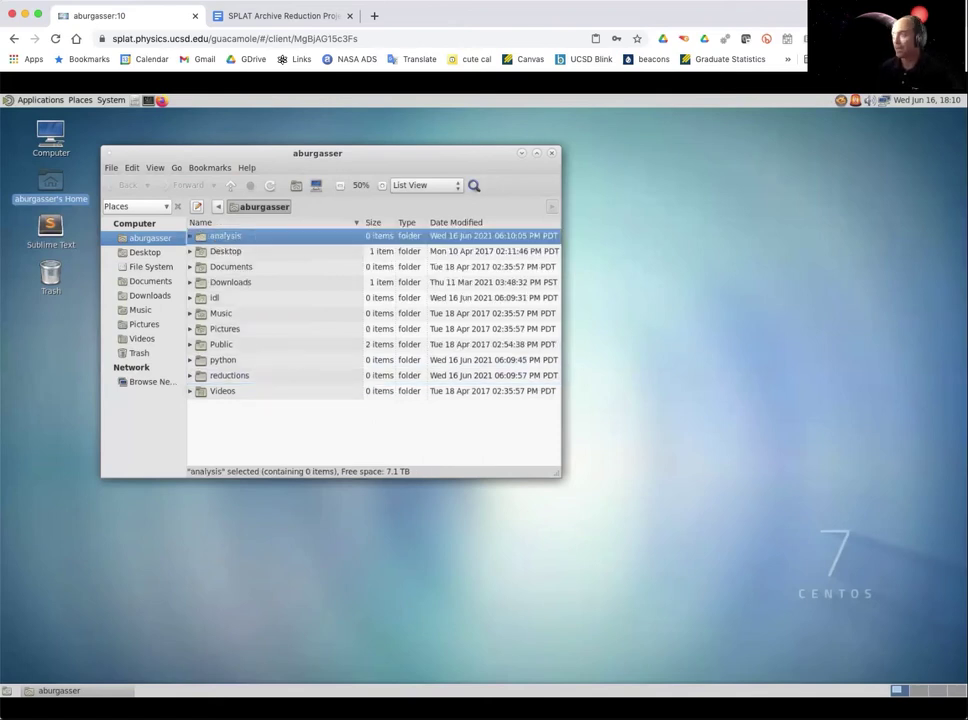
left_click(111, 167)
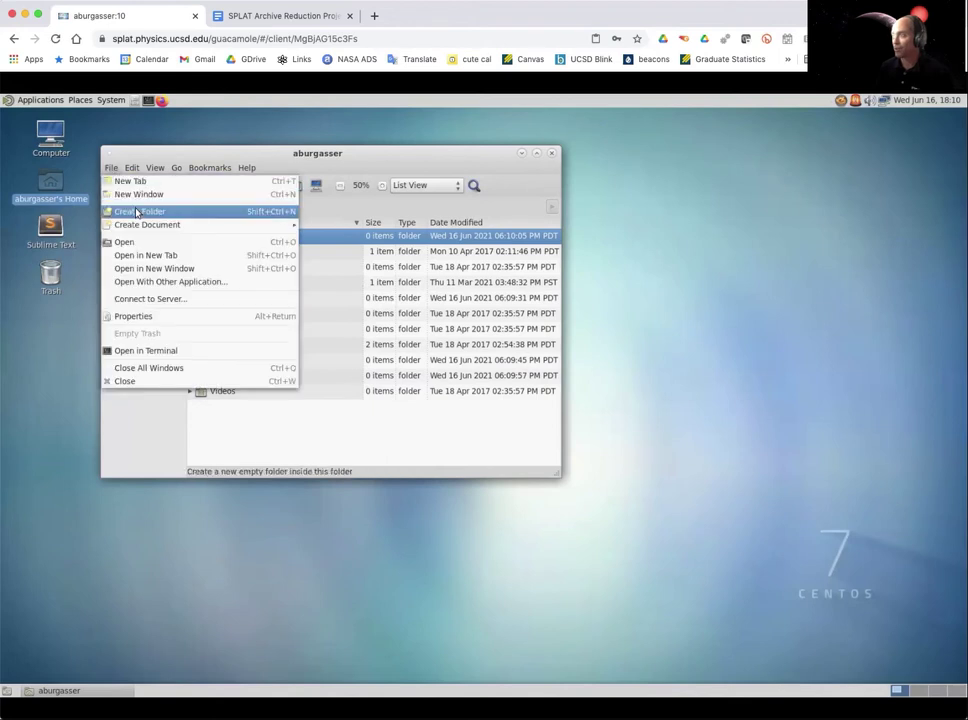
left_click(136, 211)
type("spectra")
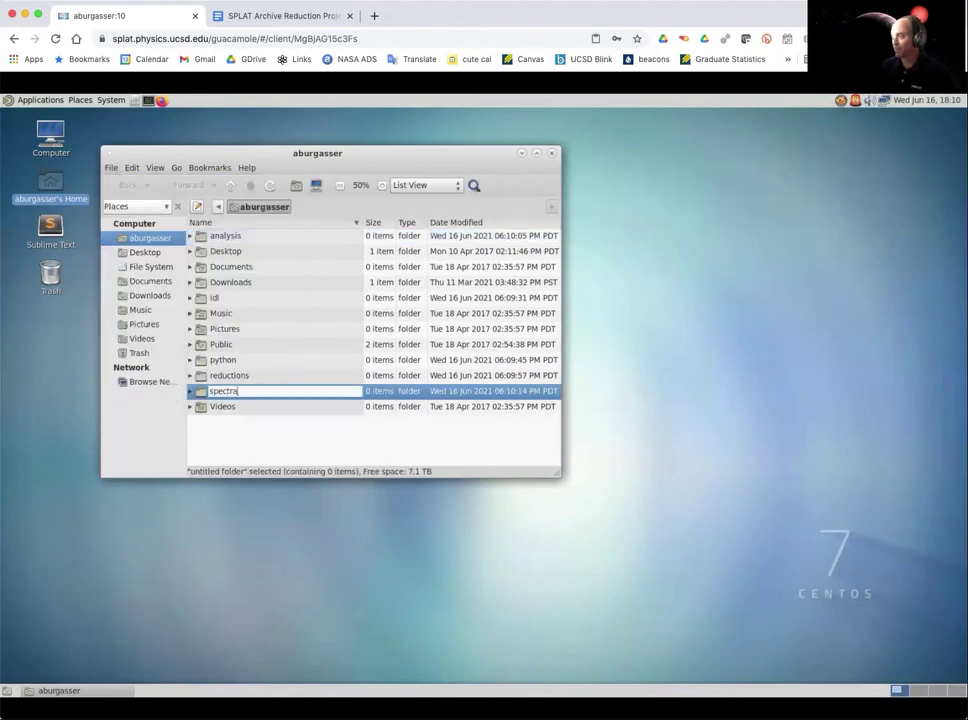
key("Return")
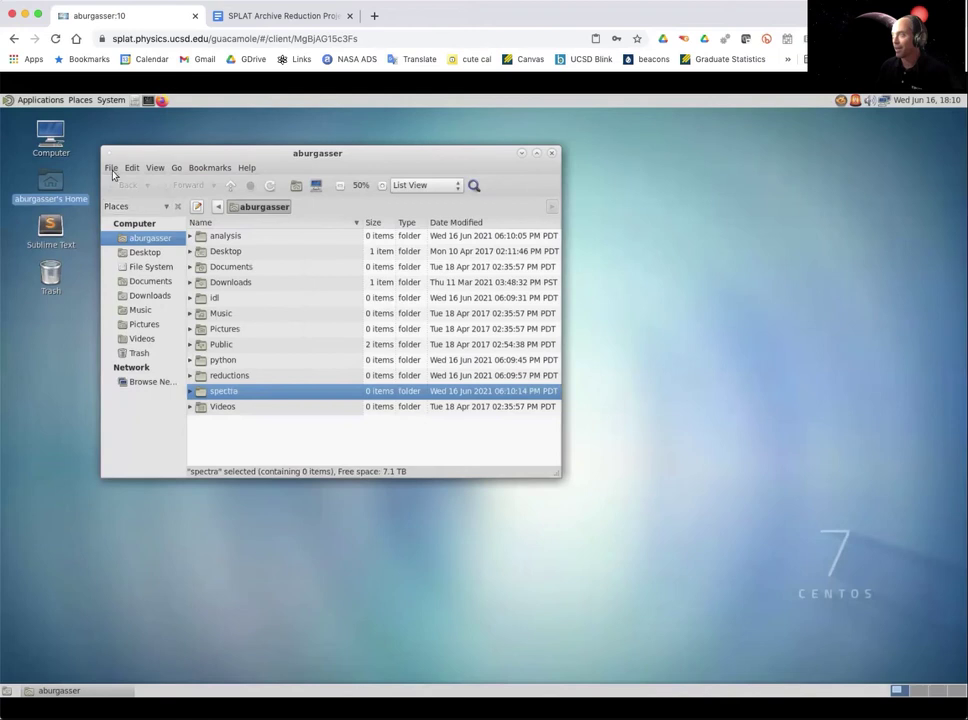
left_click(111, 167)
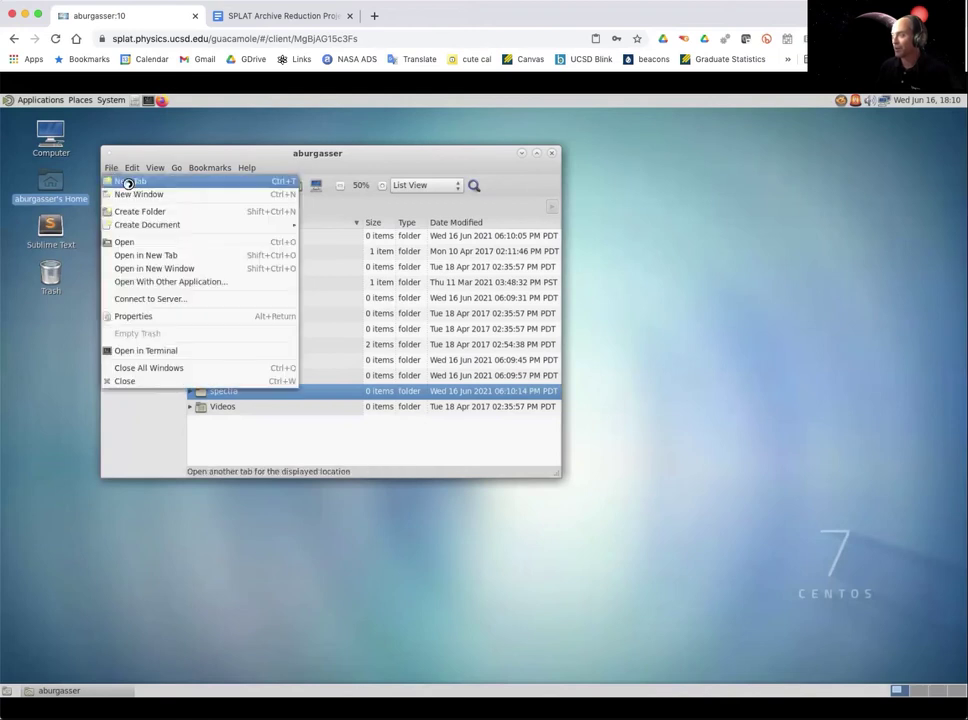
left_click(127, 183)
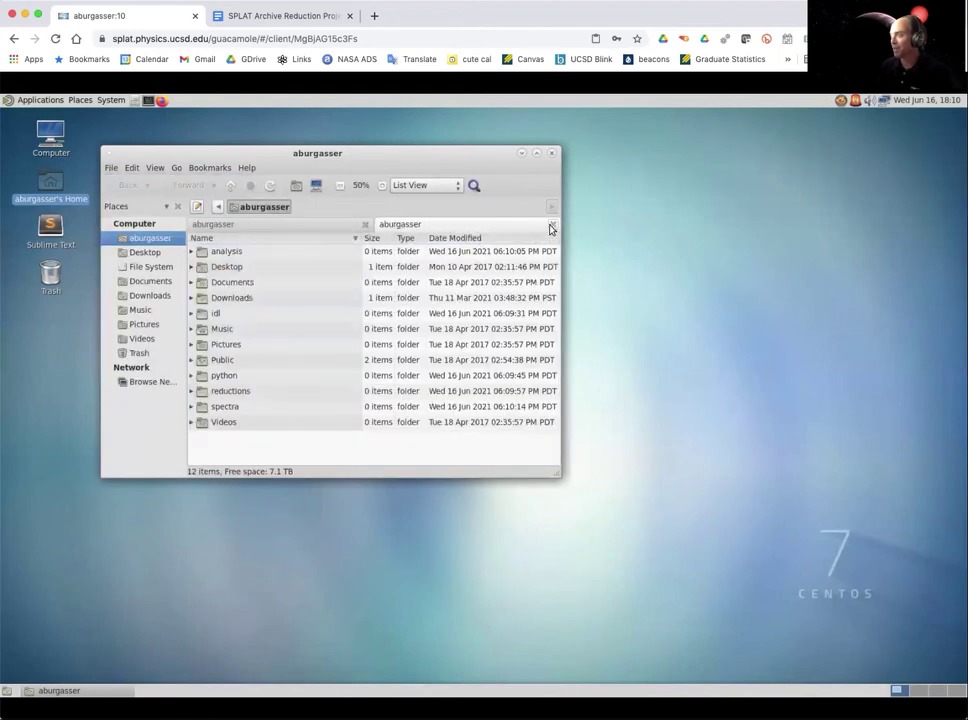
key("ctrl+w")
- Create a folder named models in the home directory
left_click(110, 168)
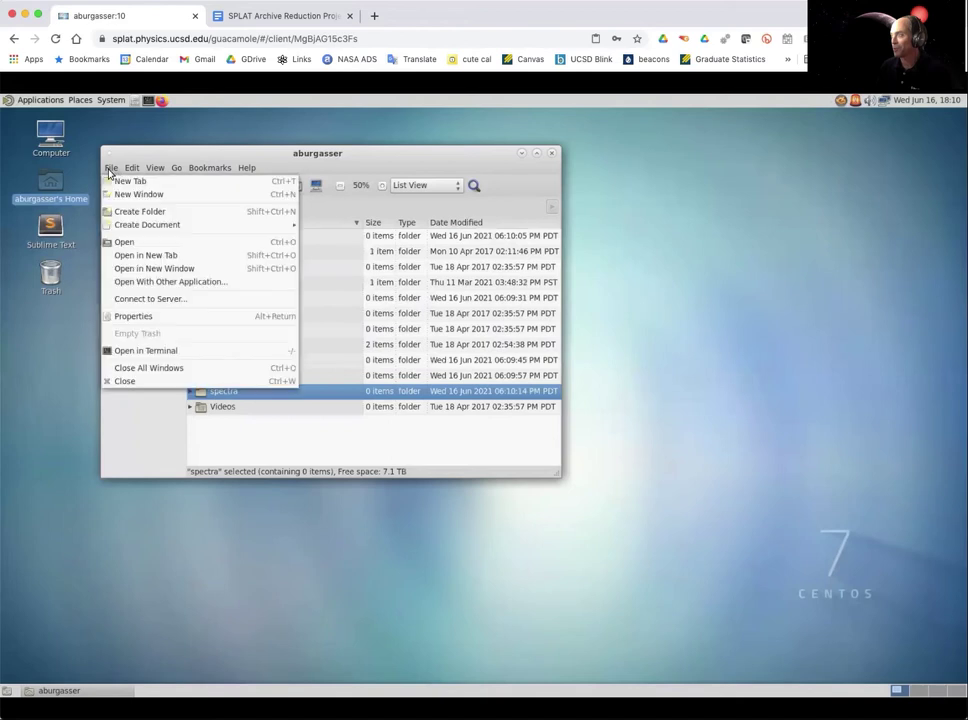
left_click(139, 211)
type("mode")
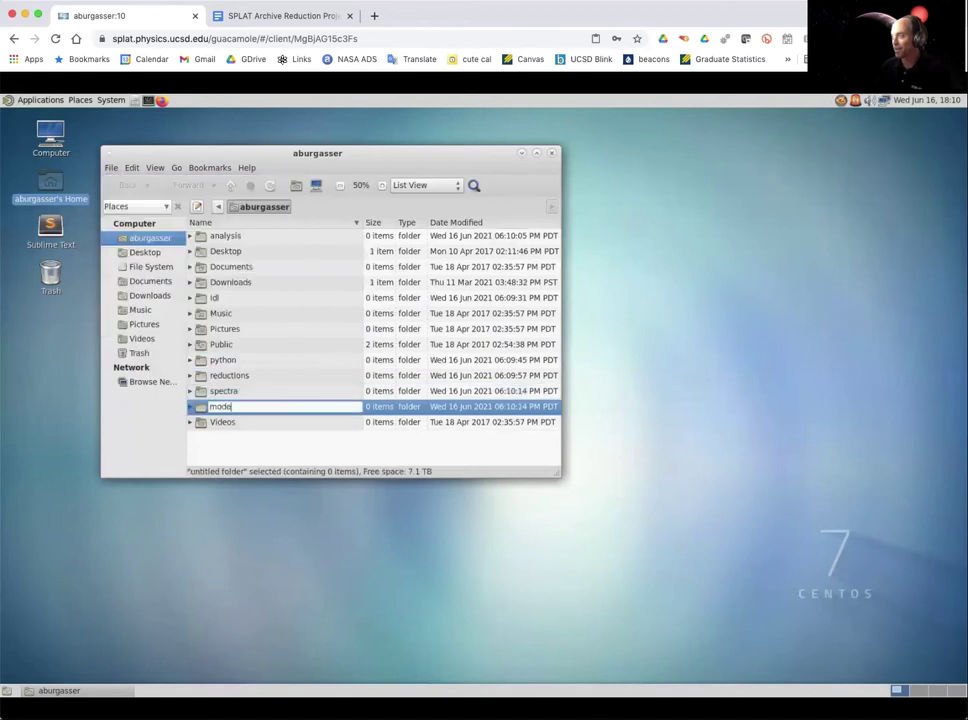
type("ls")
key("Return")
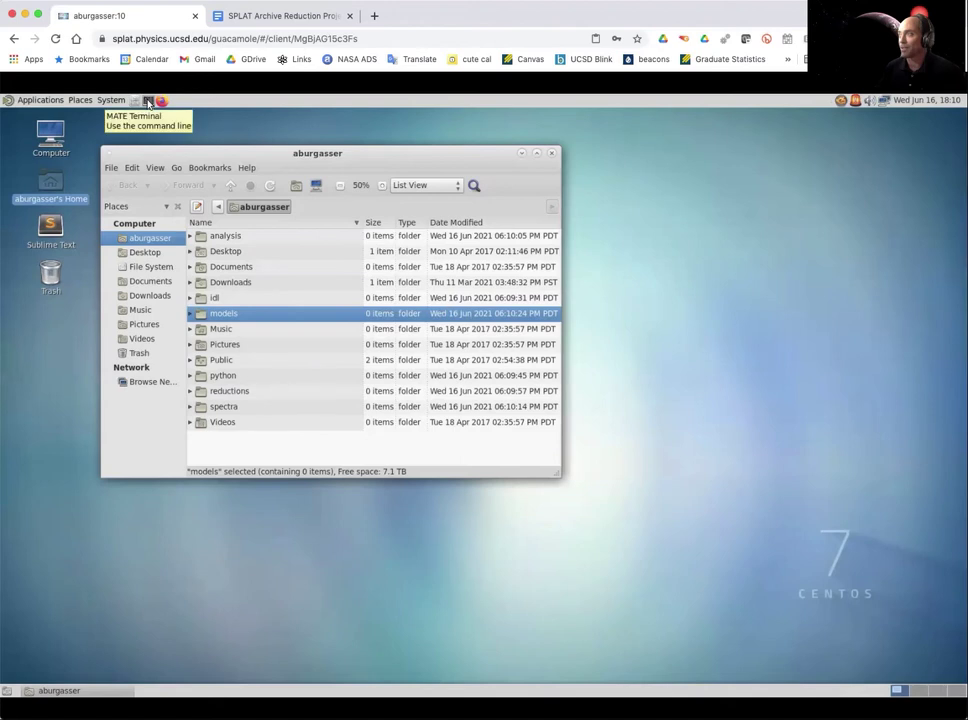
- Open a MATE Terminal window beside the home folder window, and briefly open and close Firefox
left_click(147, 101)
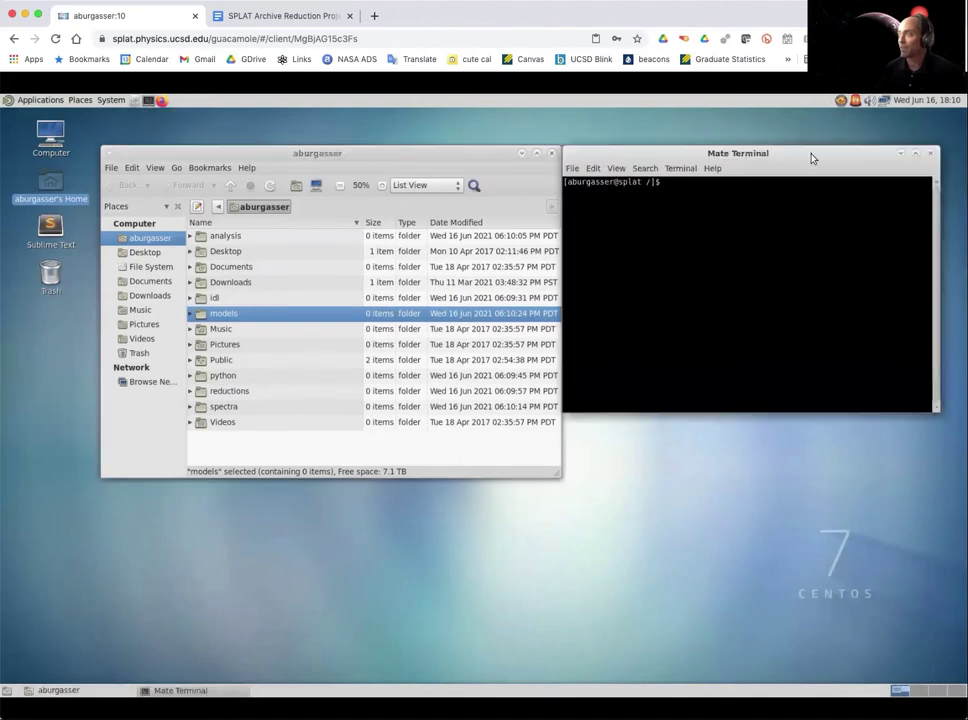
left_click_drag(662, 152, 670, 194)
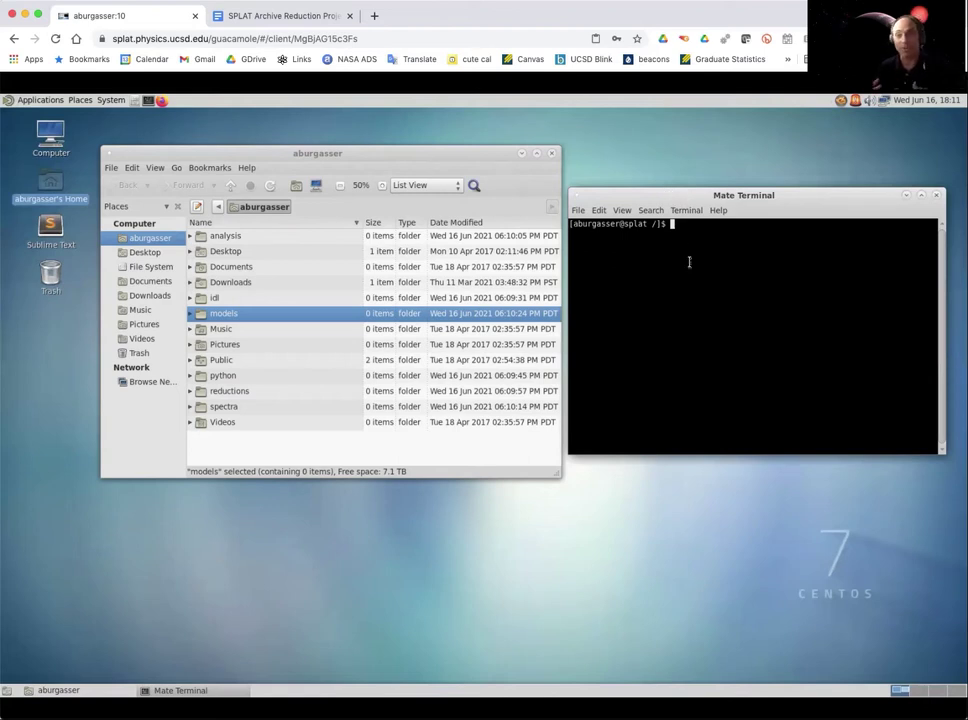
left_click(161, 102)
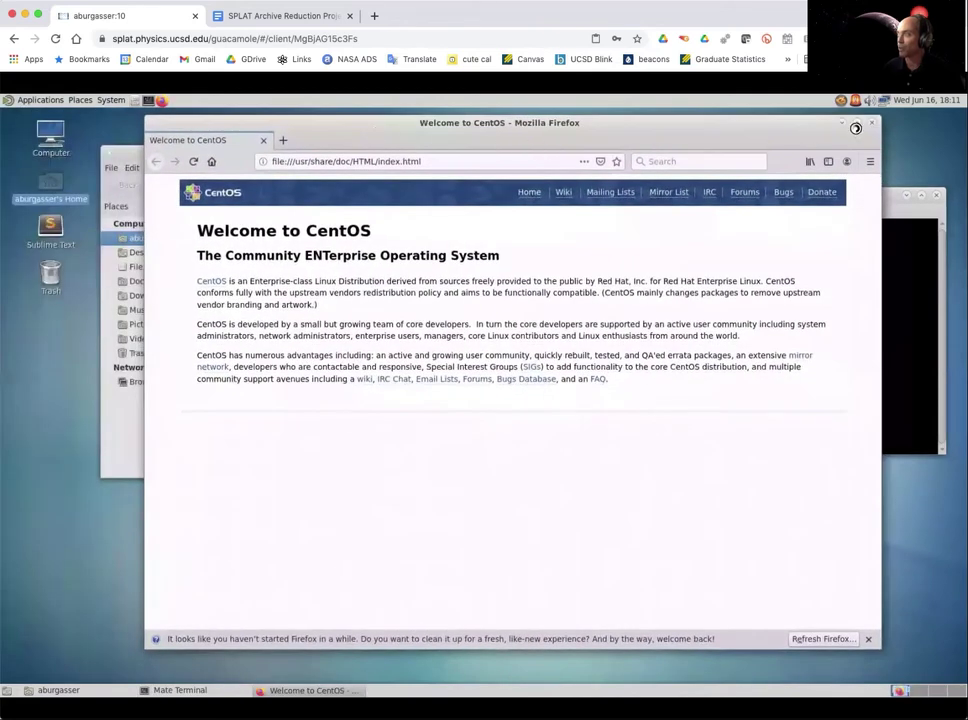
left_click(872, 122)
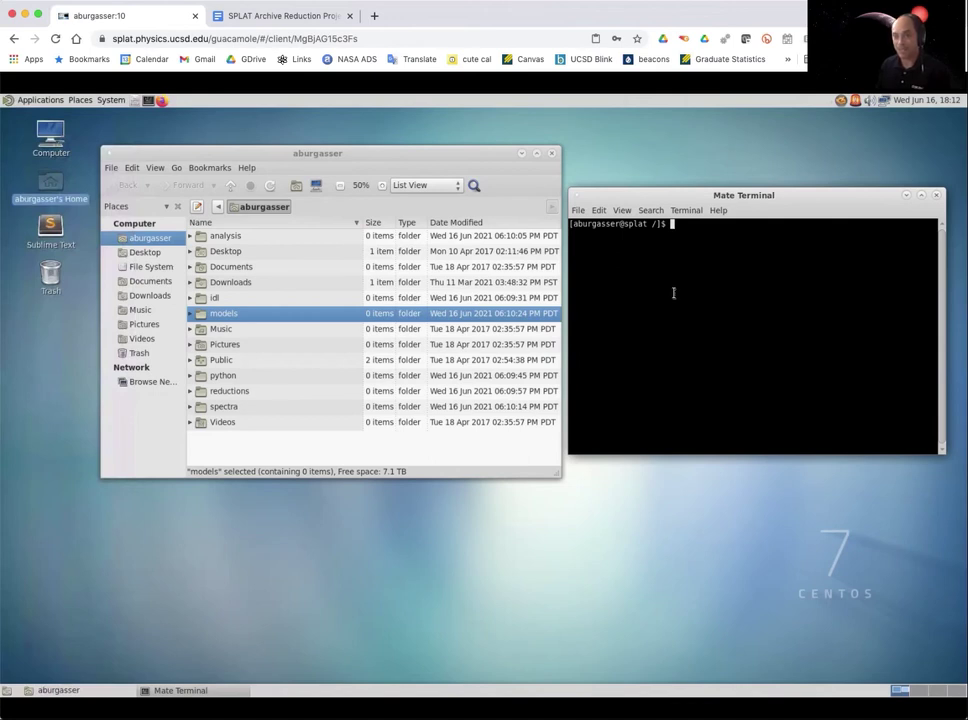
- Copy the shared /data/.bashrc file into the home directory from the terminal
type("cp ")
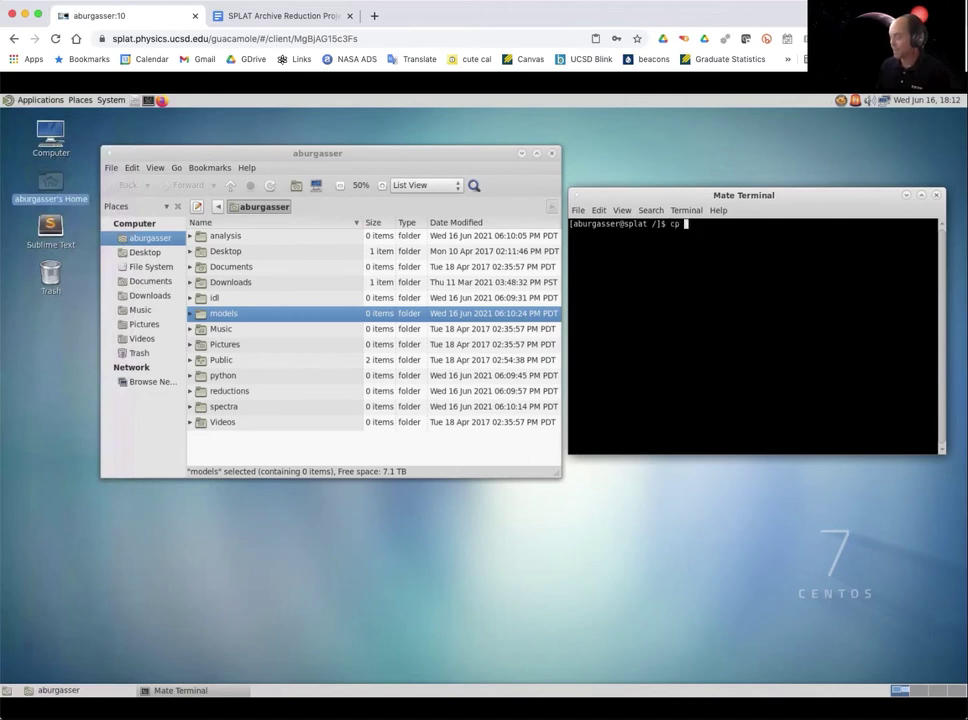
type("/data")
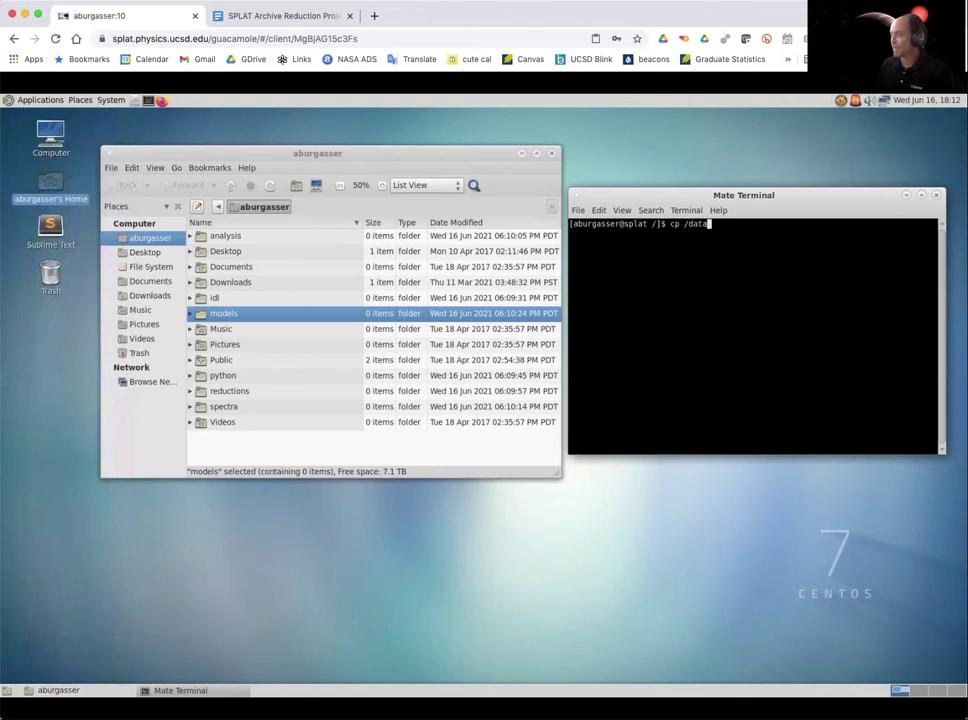
type("/.bash")
key("Tab")
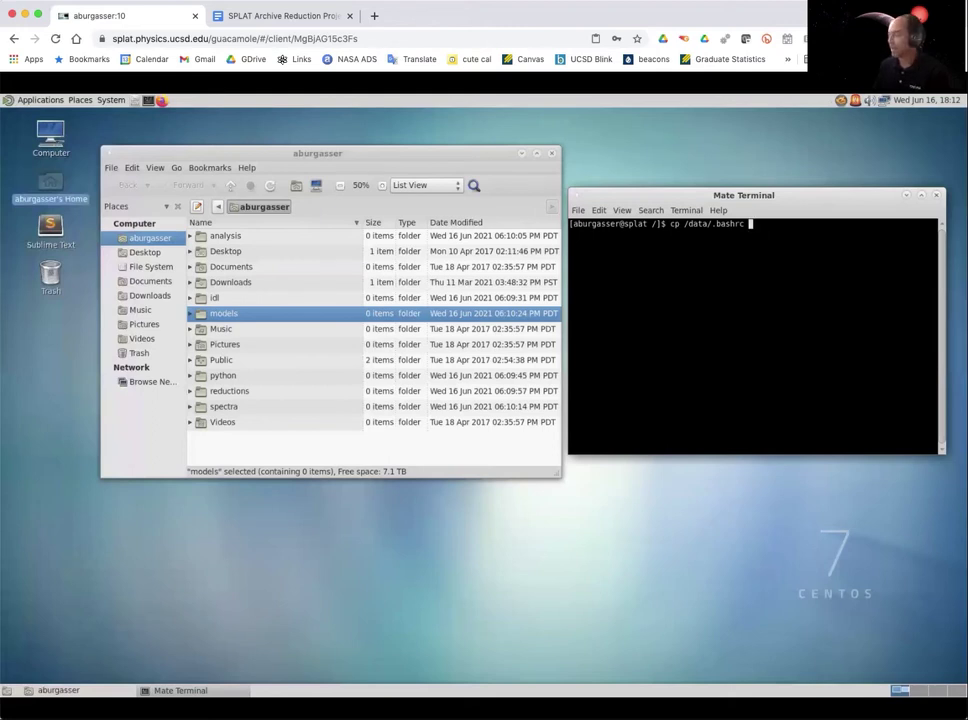
type("~/")
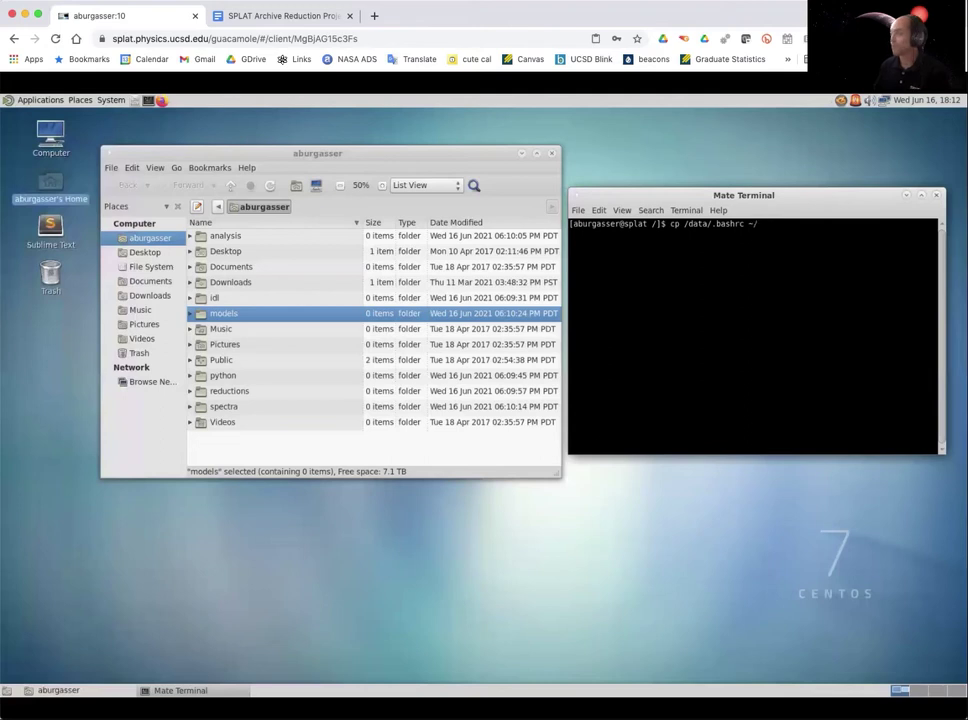
key("Return")
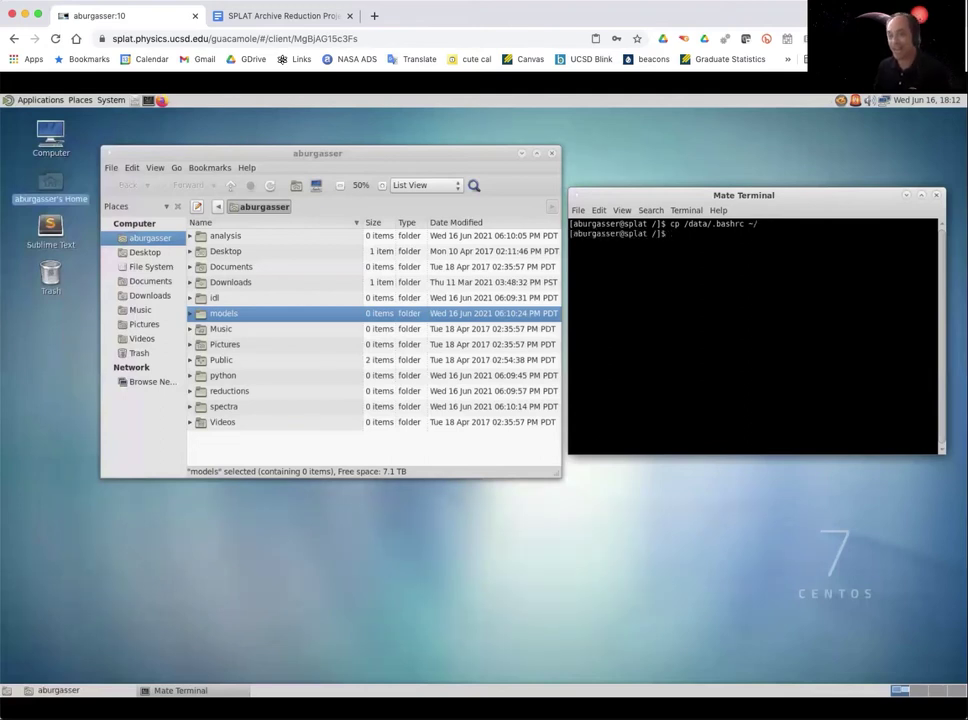
- List the root directory's contents, first with plain ls and again with the -f option
type("ls")
key("Return")
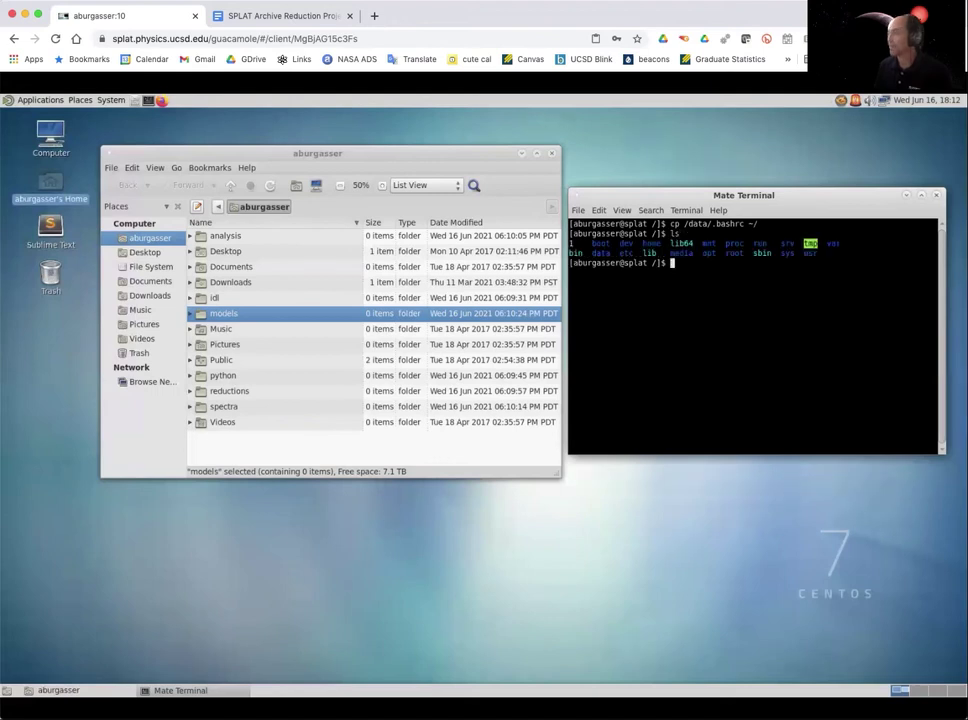
type("ls -f")
key("Return")
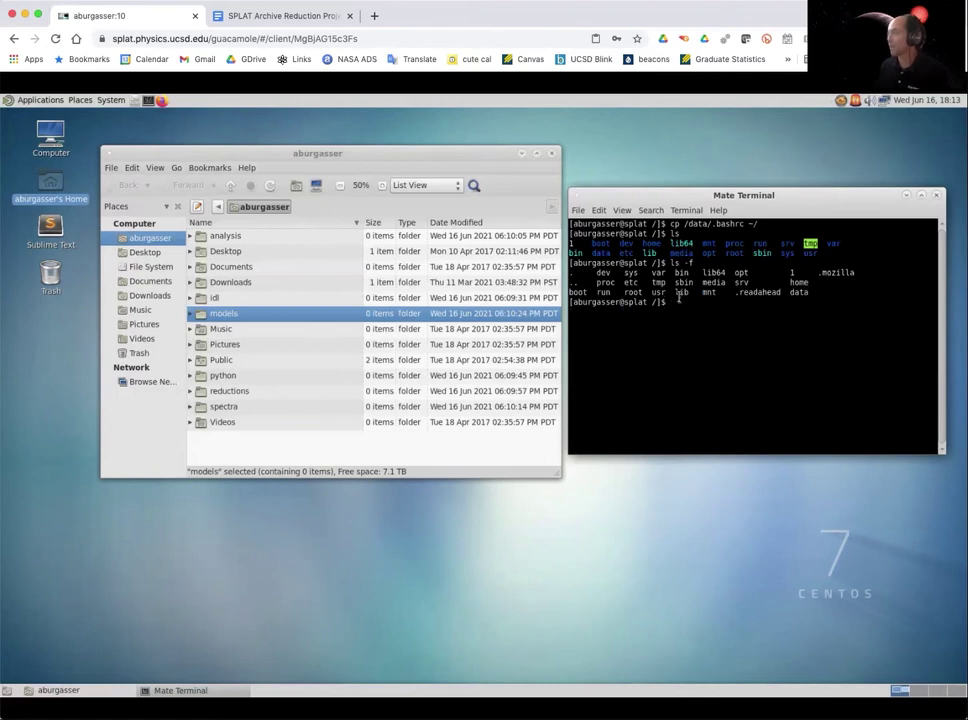
- Change to the home directory in the terminal and list its contents
type("cd")
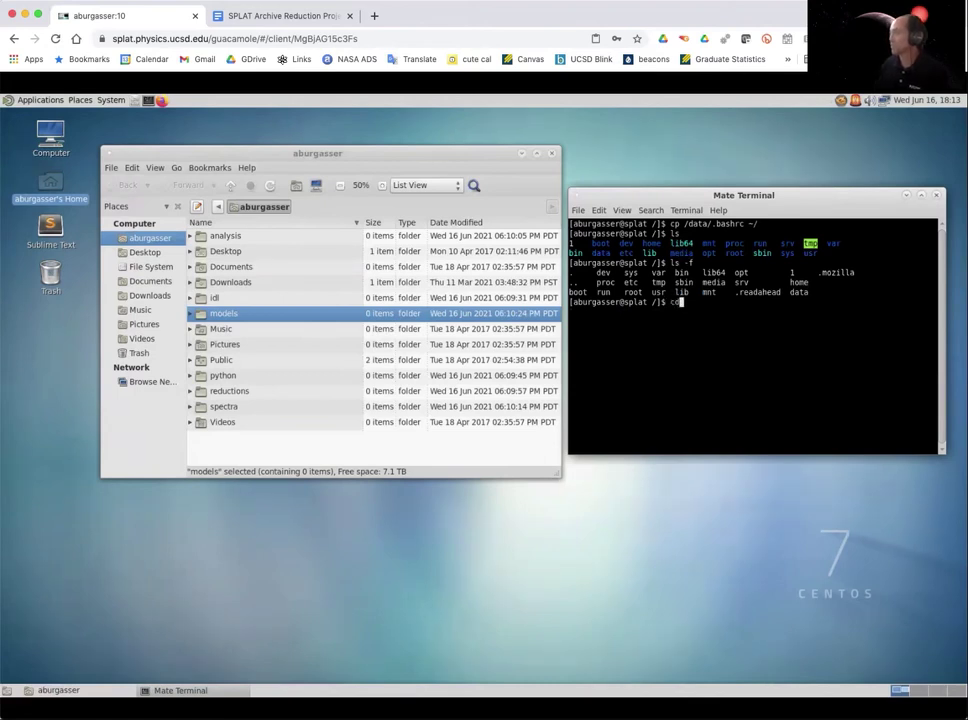
key("Return")
type("ls")
key("Return")
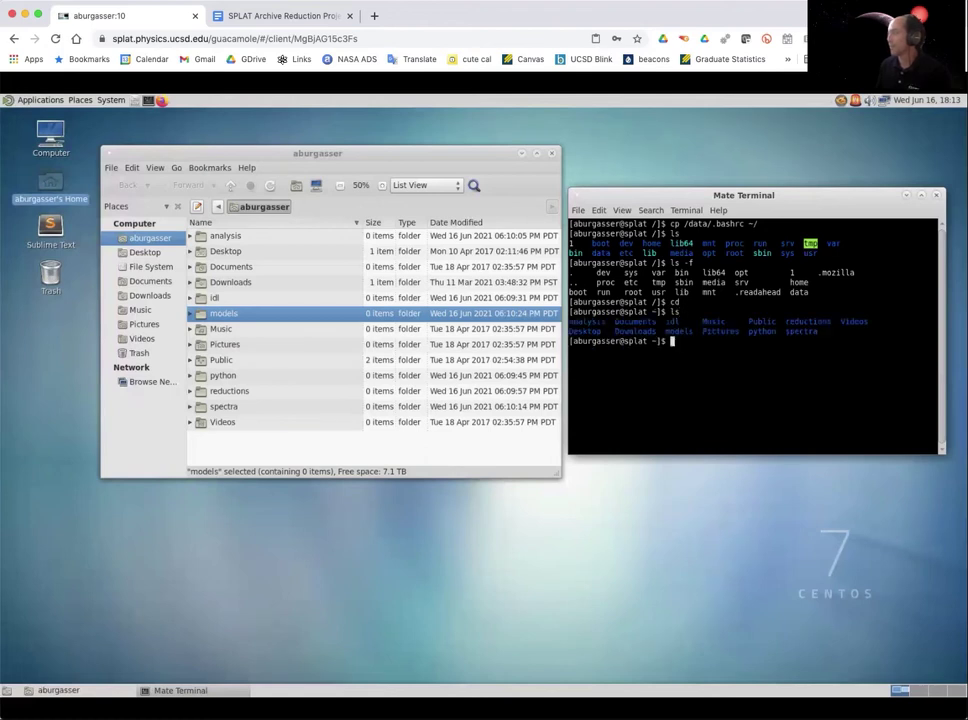
- Display the copied .bashrc with more to review its SPLAT and IDL path settings, relisting the home folder in between
type("more .bashrc")
key("Return")
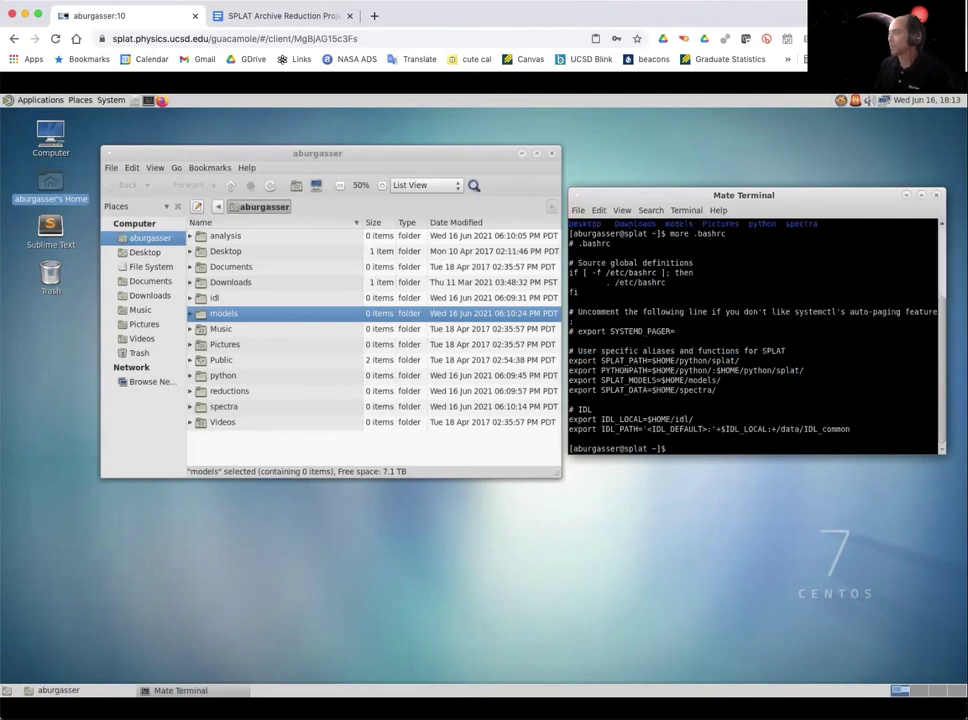
type("ls")
key("Return")
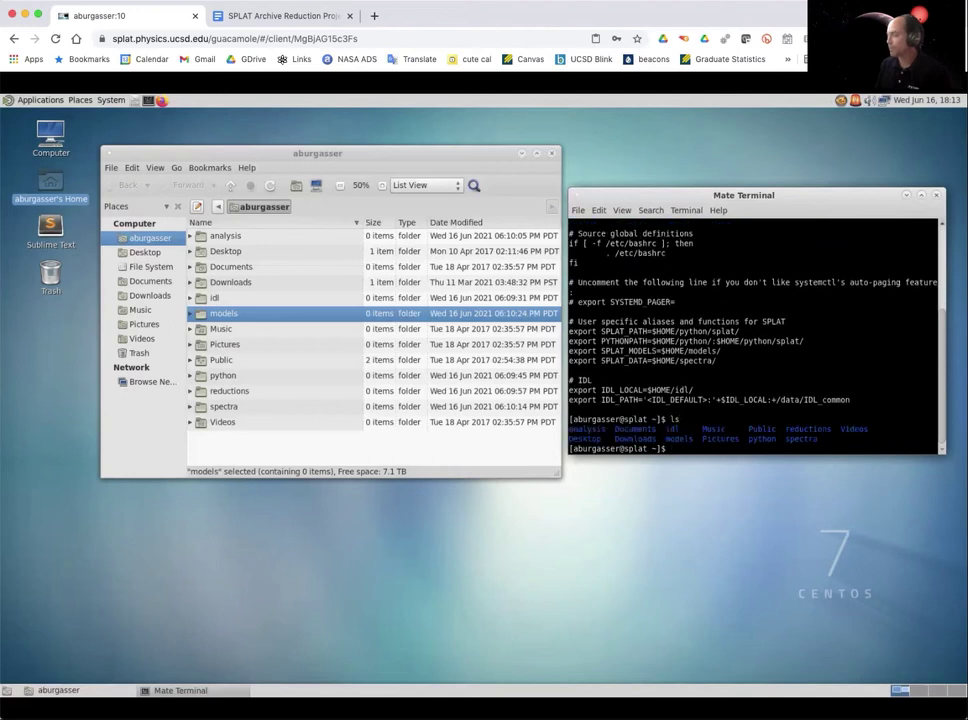
type("more .ba")
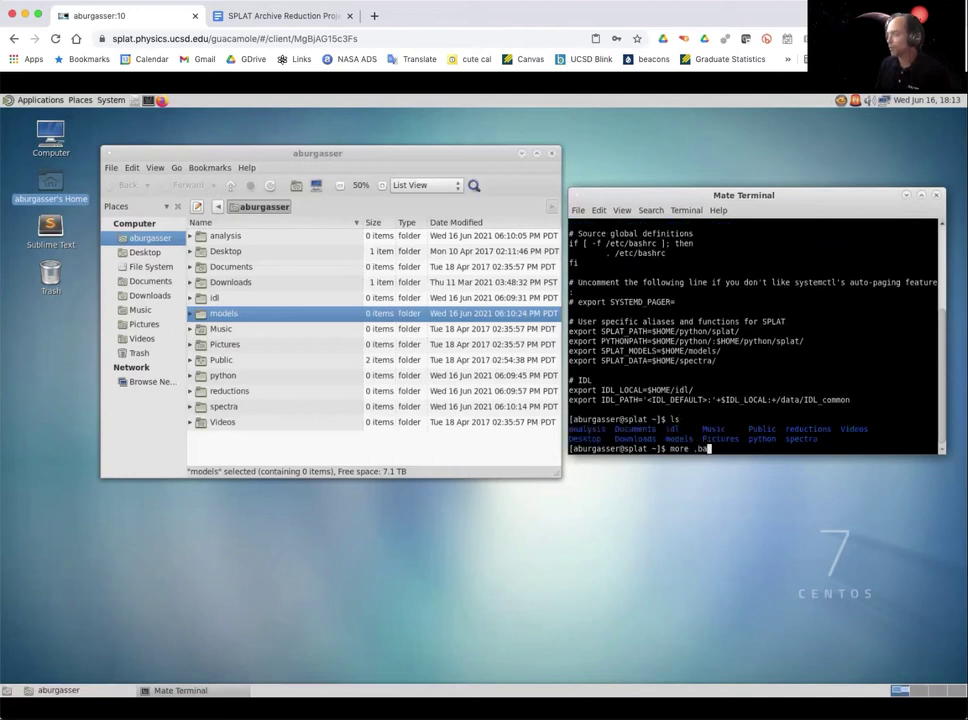
type("shrc")
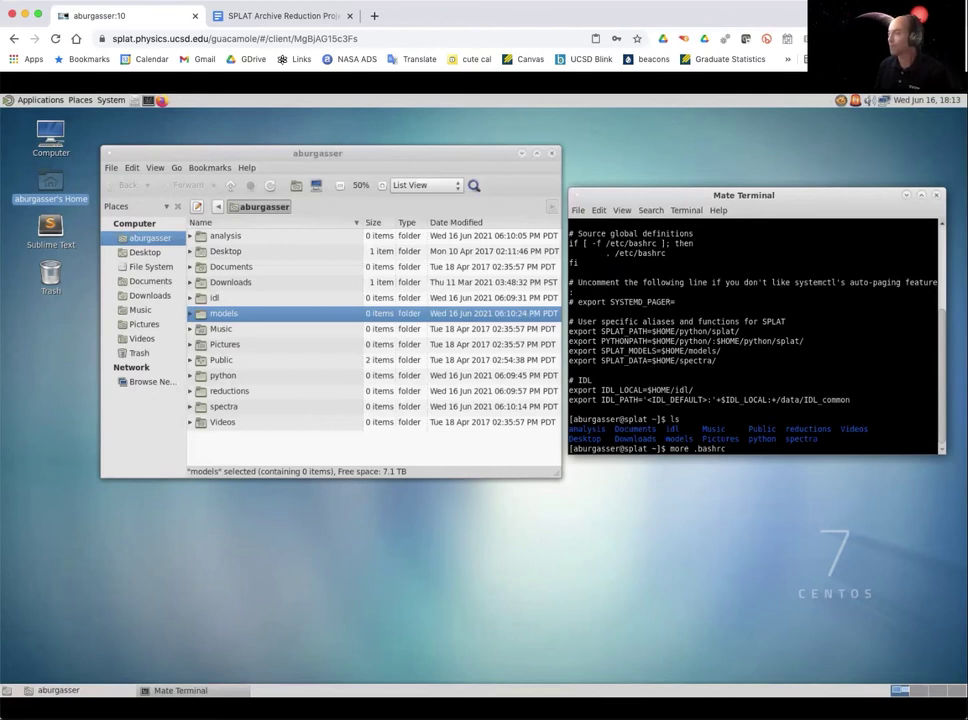
key("Return")
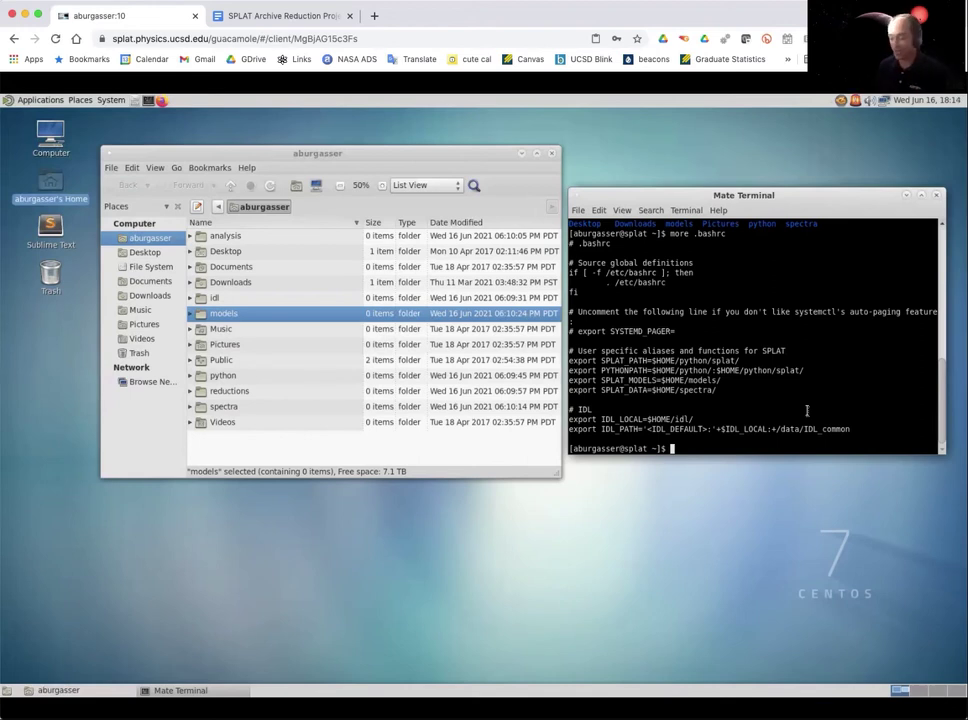
- Start a new bash shell to load the environment settings from the copied .bashrc
type("bahs")
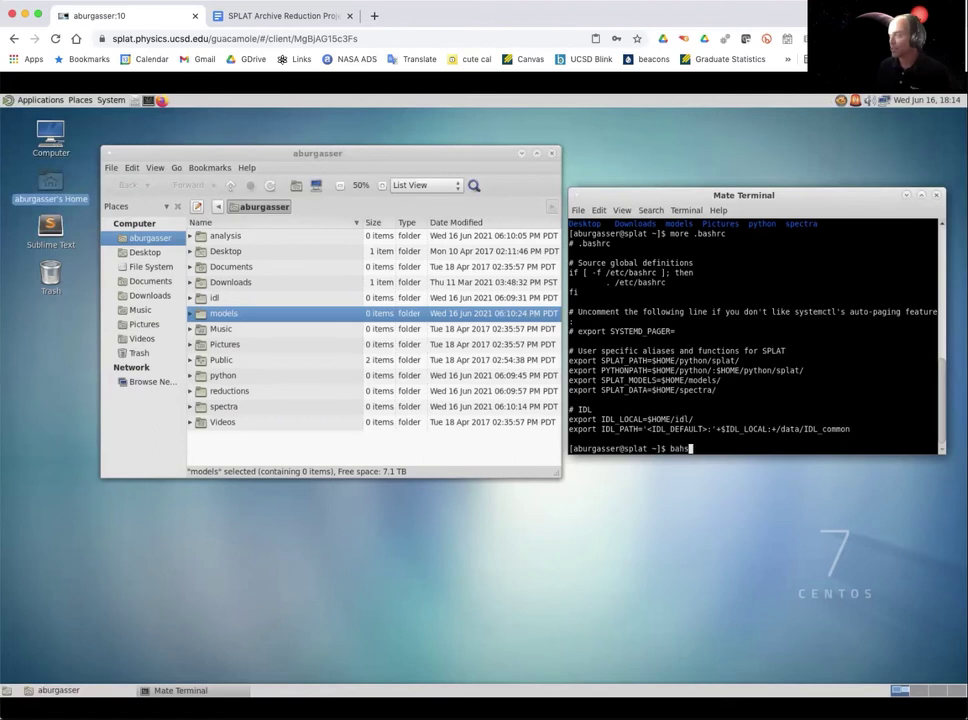
key("BackSpace")
key("BackSpace")
key("BackSpace")
type("ash")
key("Return")
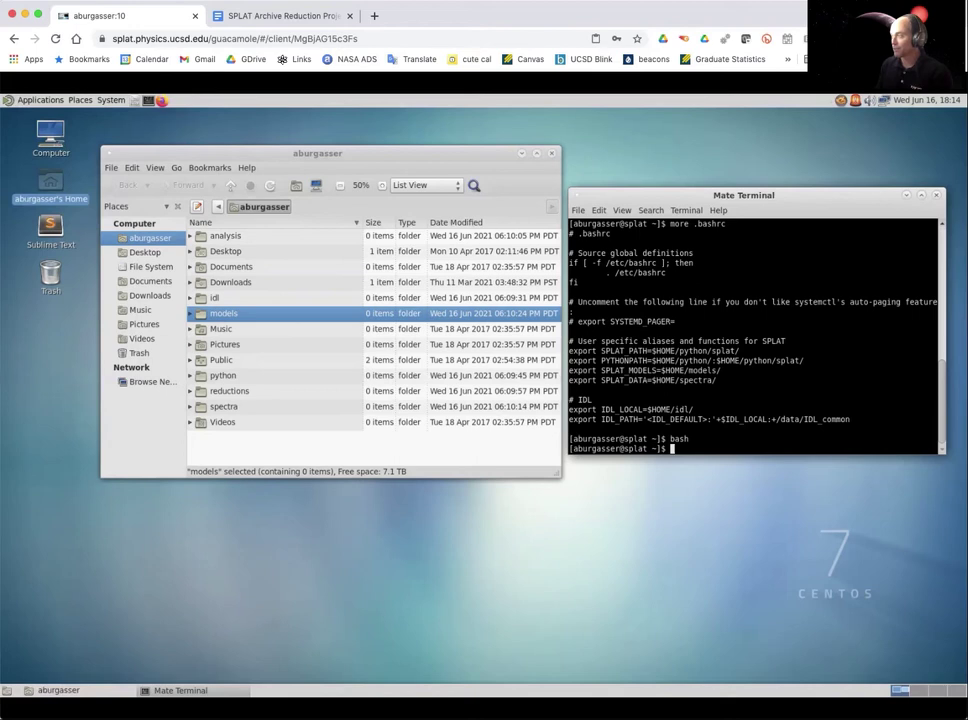
- Return to the home directory, begin a cp command, and check the SpeXtool copying instructions in the SPLAT Archive Reduction Project document
type("cd")
key("Return")
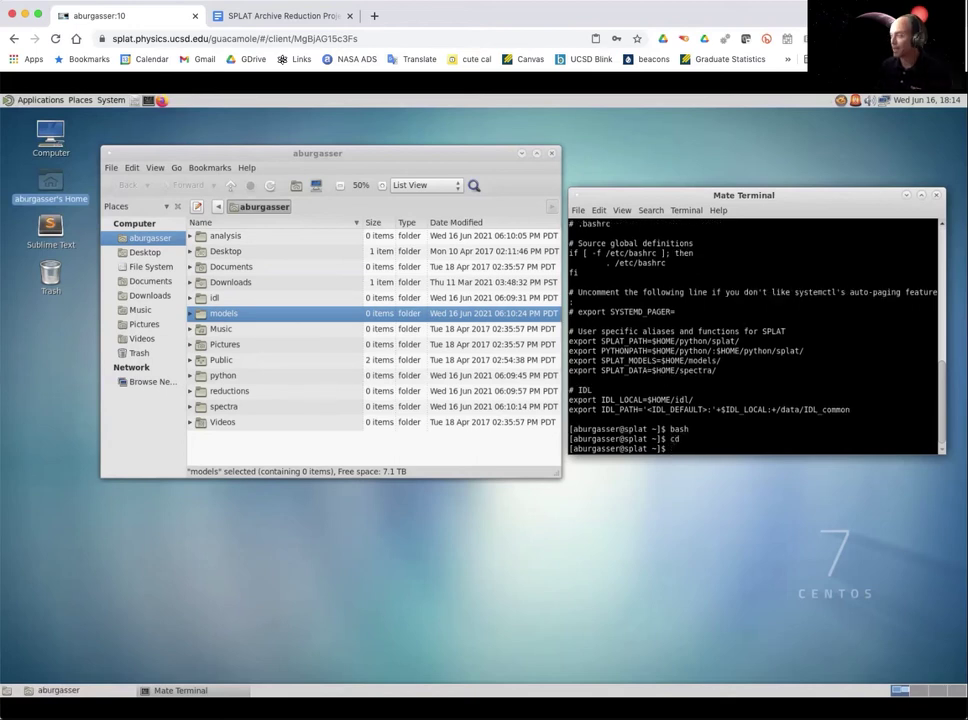
type("cp")
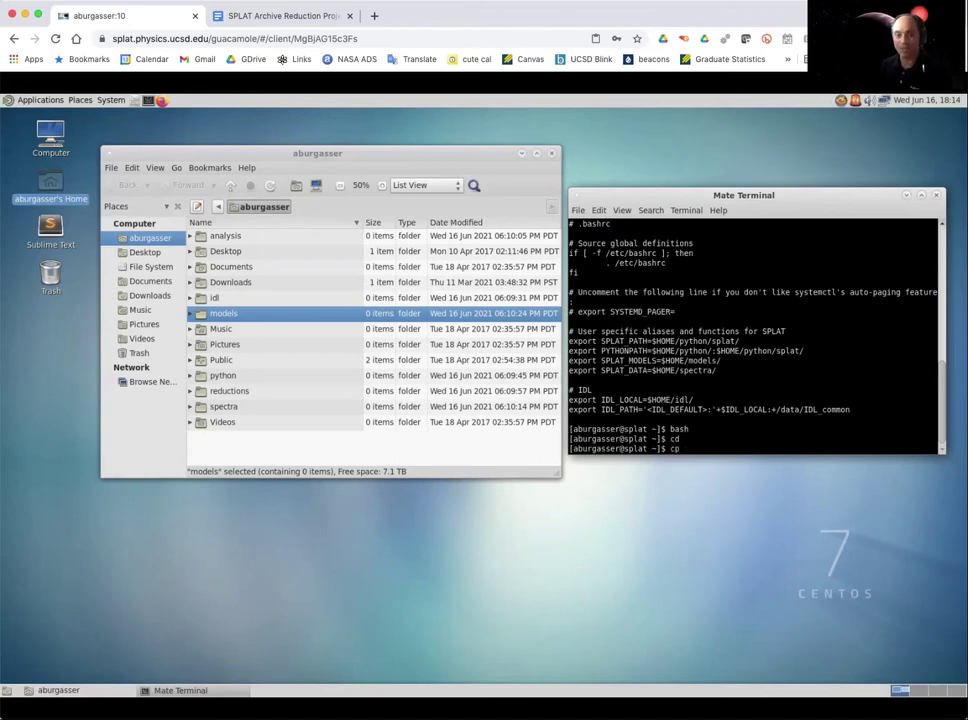
type(" /")
left_click(291, 17)
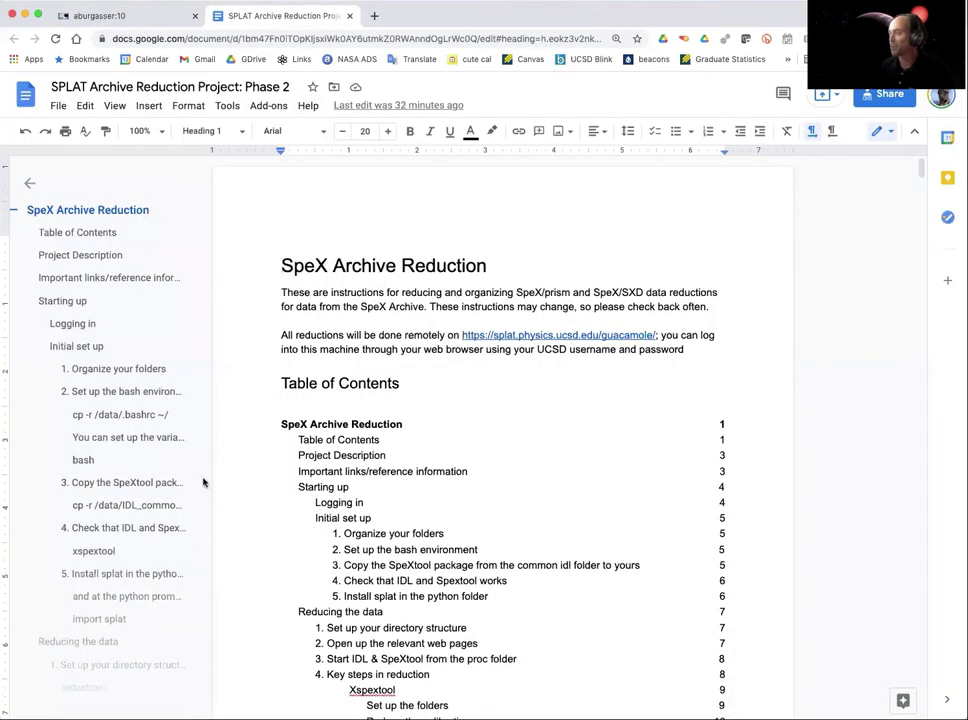
left_click(133, 489)
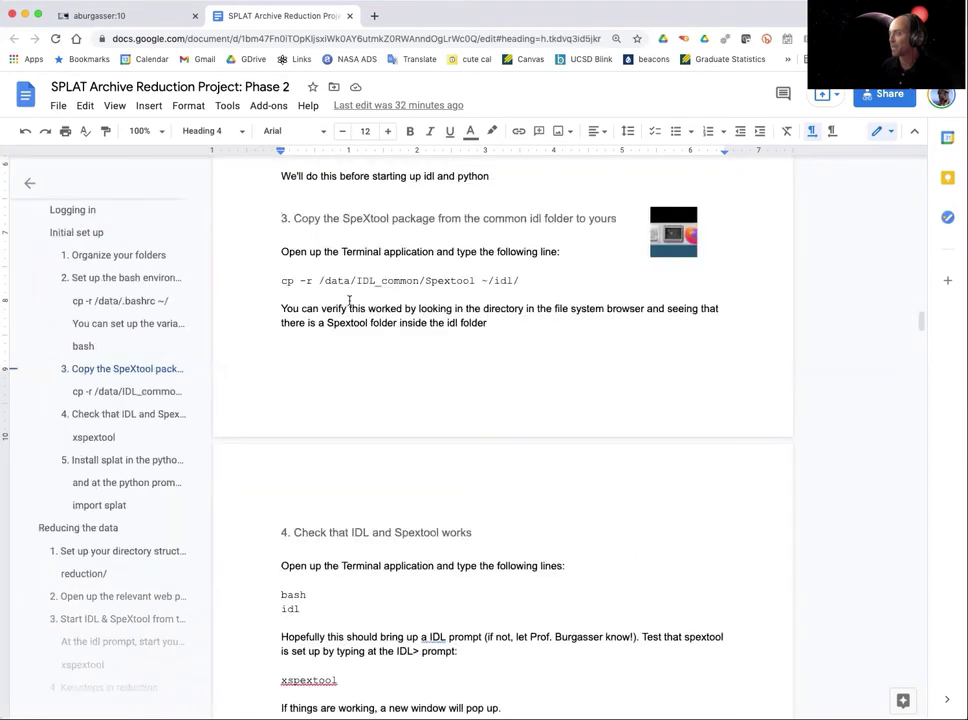
left_click(125, 16)
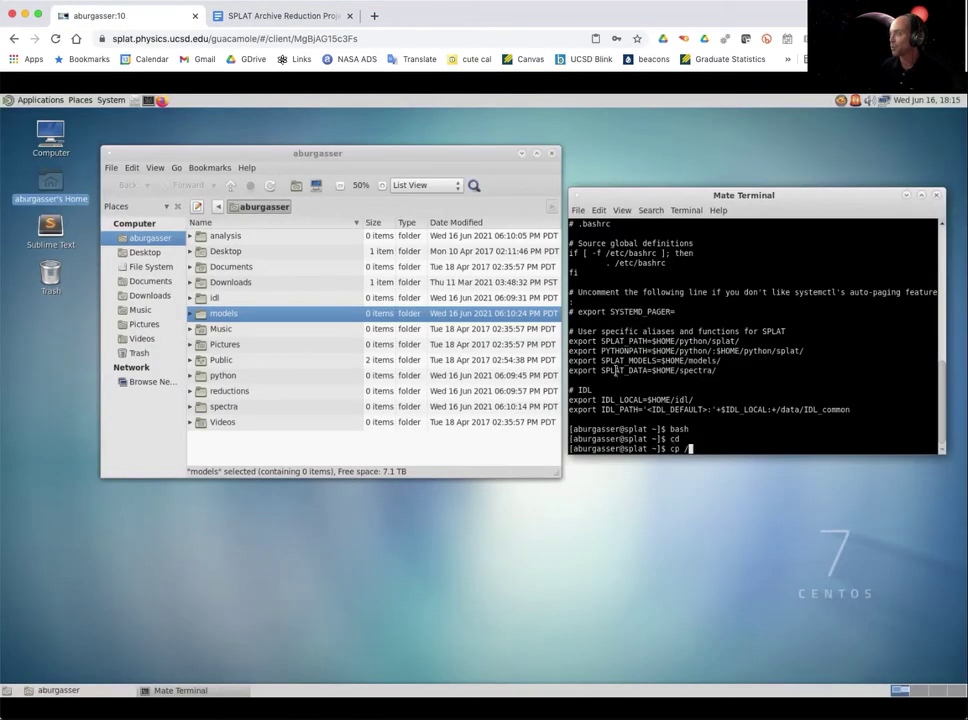
- Recursively copy the /data/IDL_common/Spextool/ package into ~/idl/ from the terminal
type("-r")
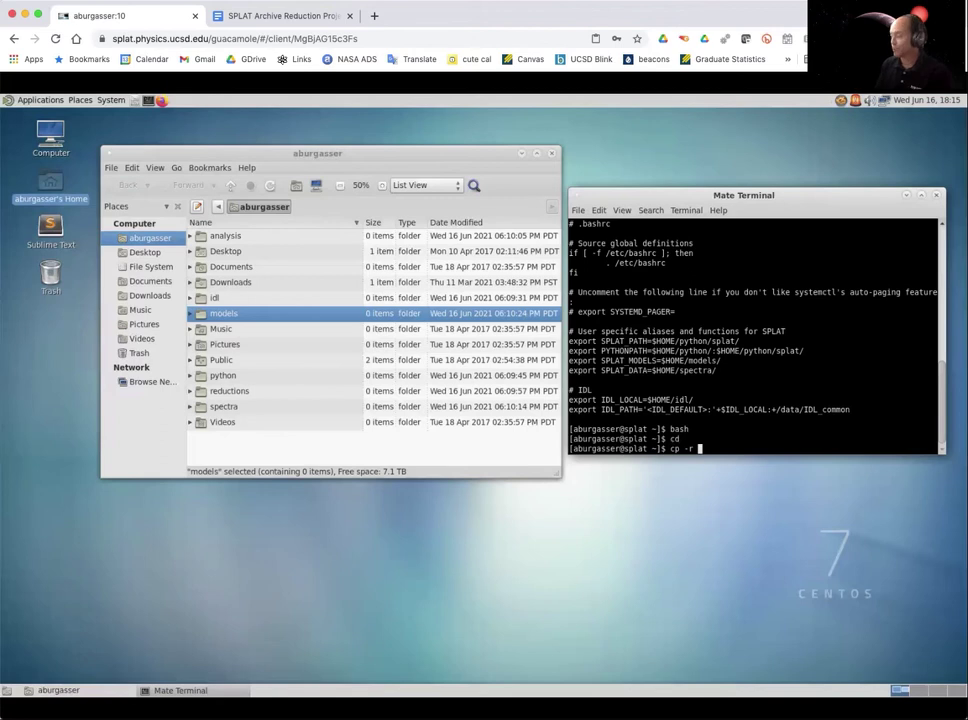
type("/data")
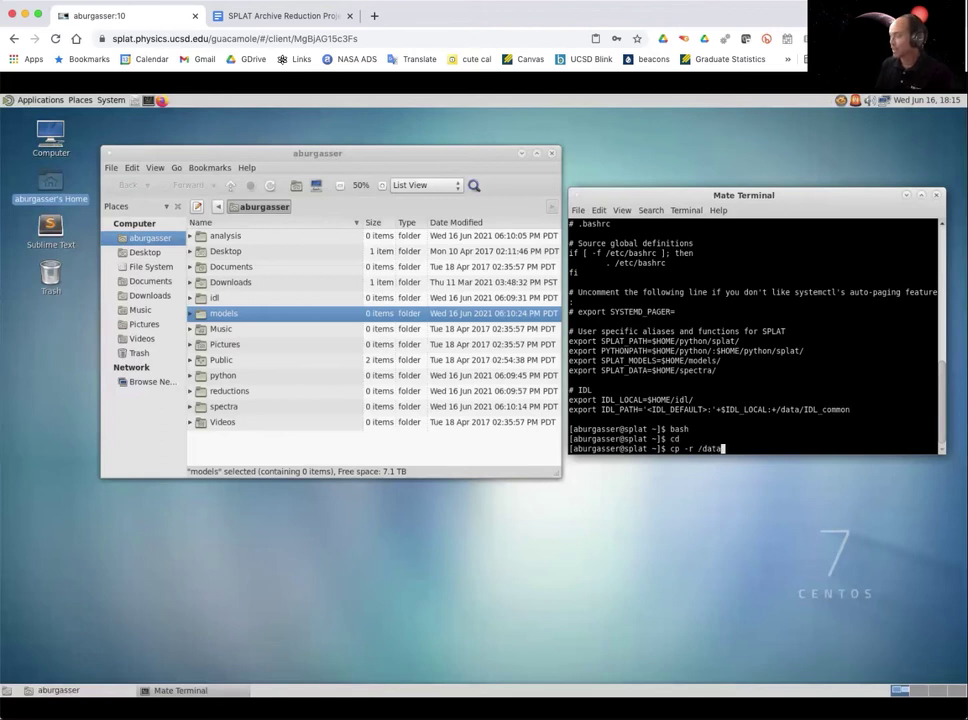
type("/IDL")
key("Tab")
type("Sp")
key("Tab")
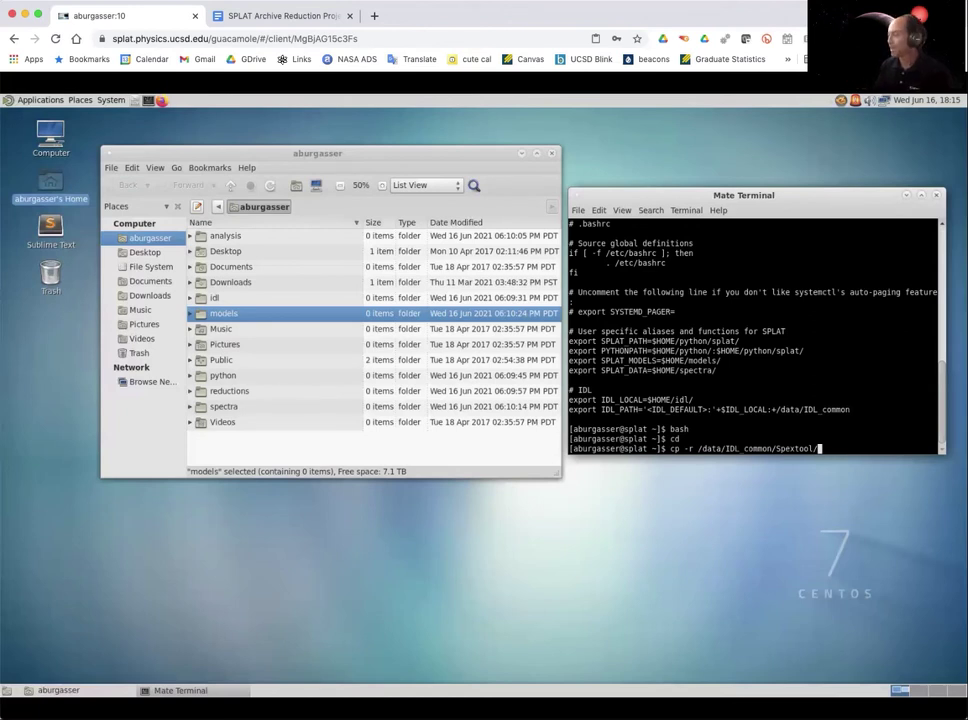
type("~/idl/")
key("Return")
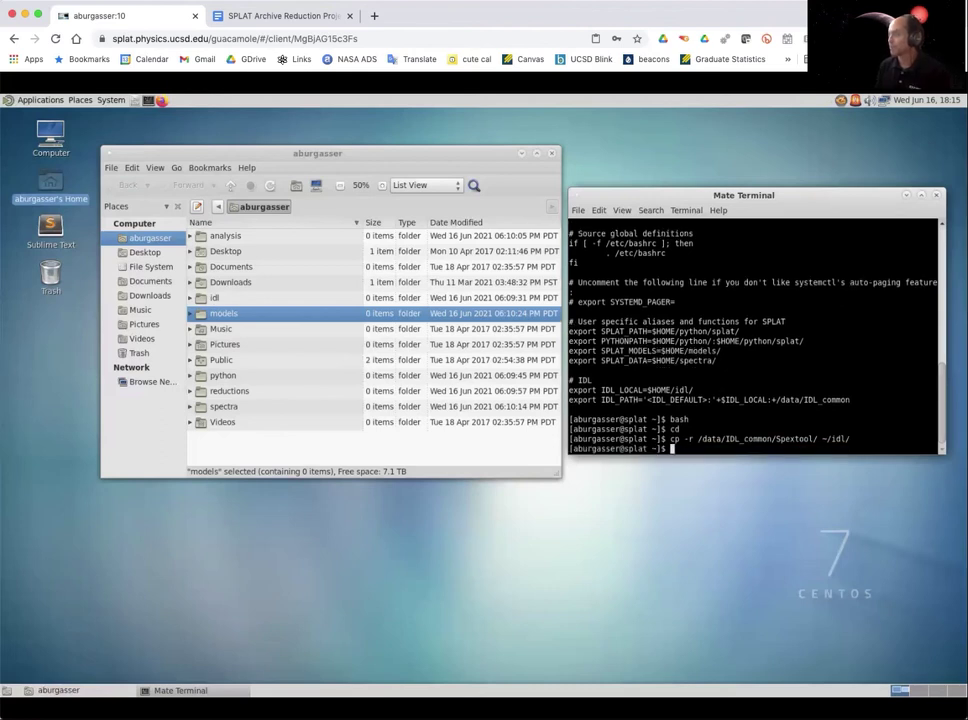
- Inspect the copied Spextool package inside the idl folder in the file browser, and collapse the folder again
left_click(191, 300)
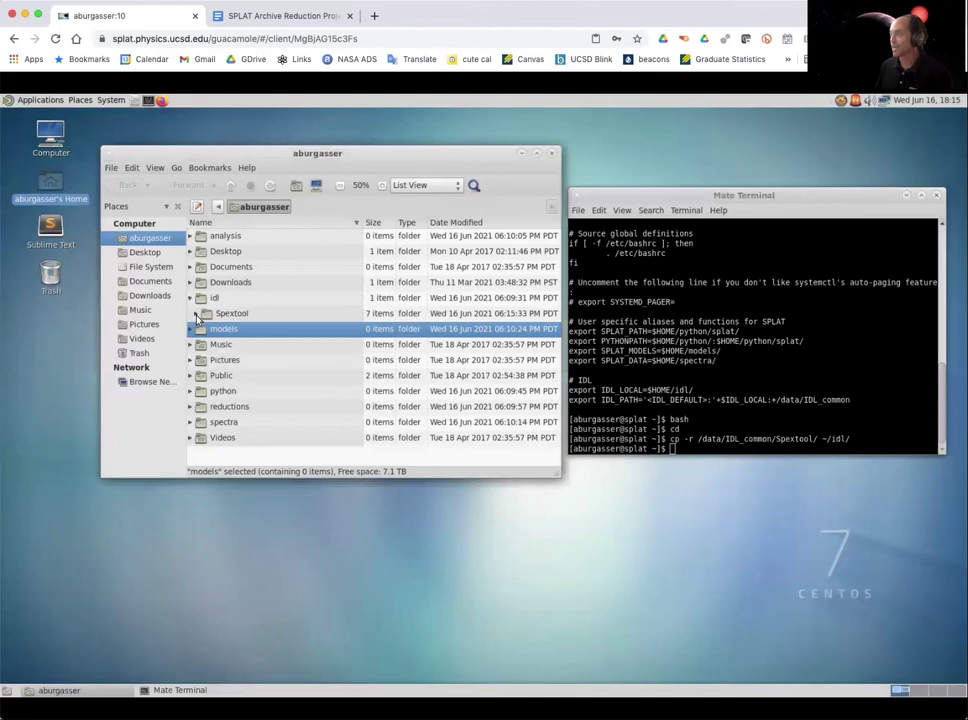
left_click(198, 314)
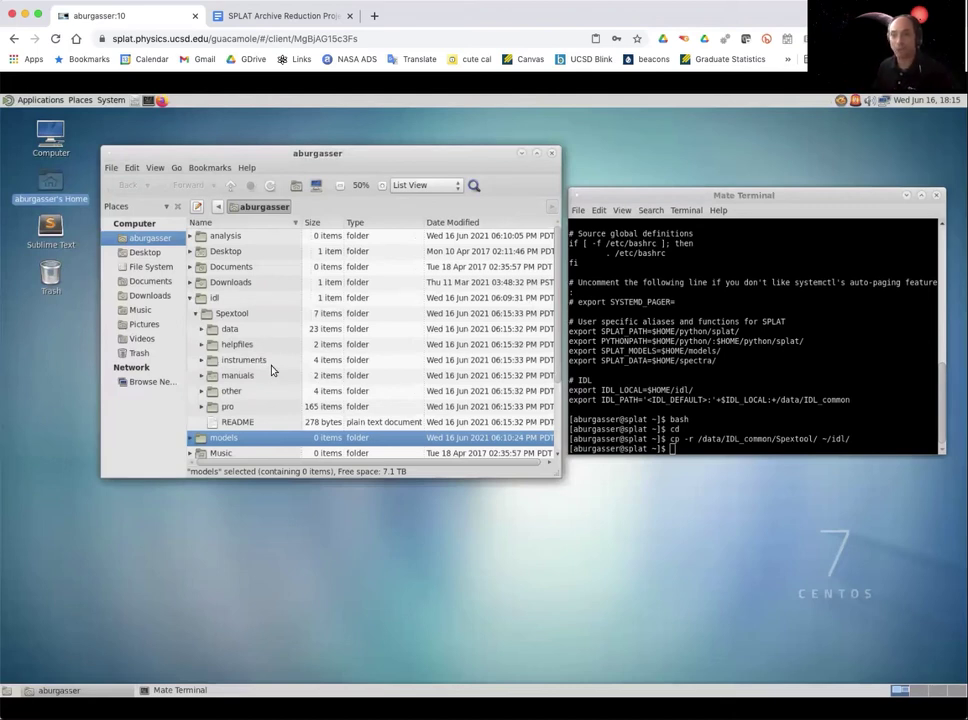
left_click(190, 299)
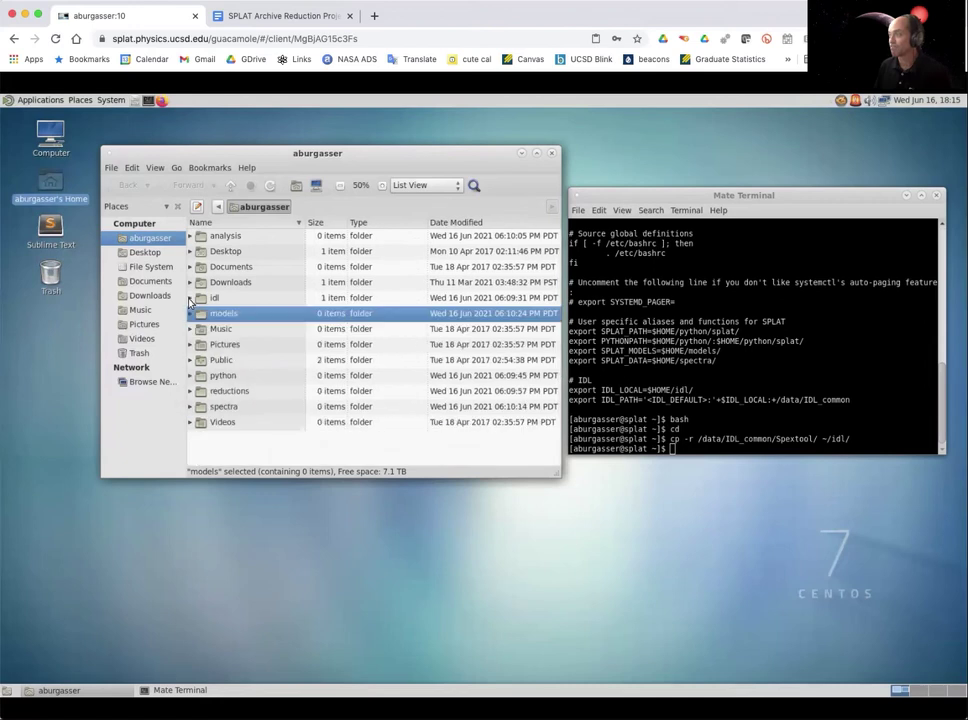
- Start another bash shell in the terminal and launch IDL from it
left_click(667, 373)
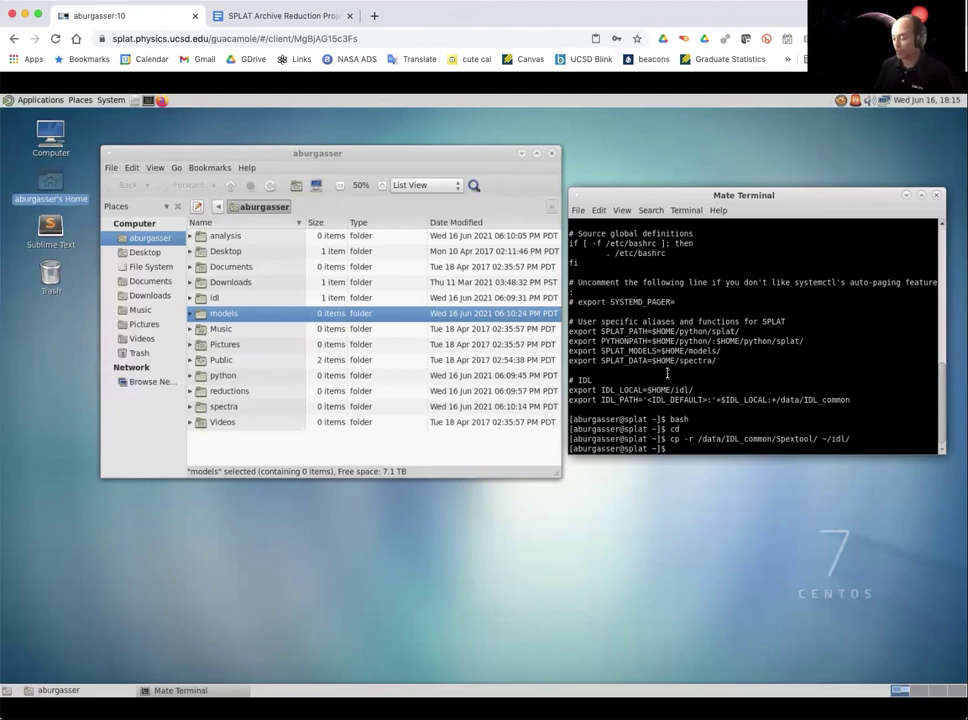
type("bash")
key("Return")
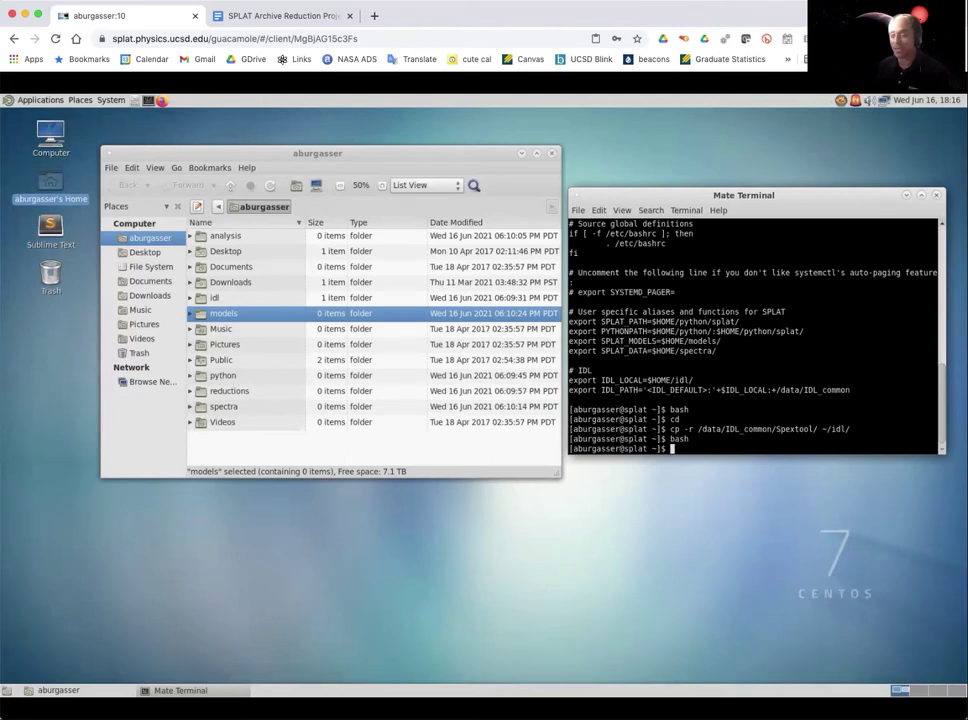
type("idl")
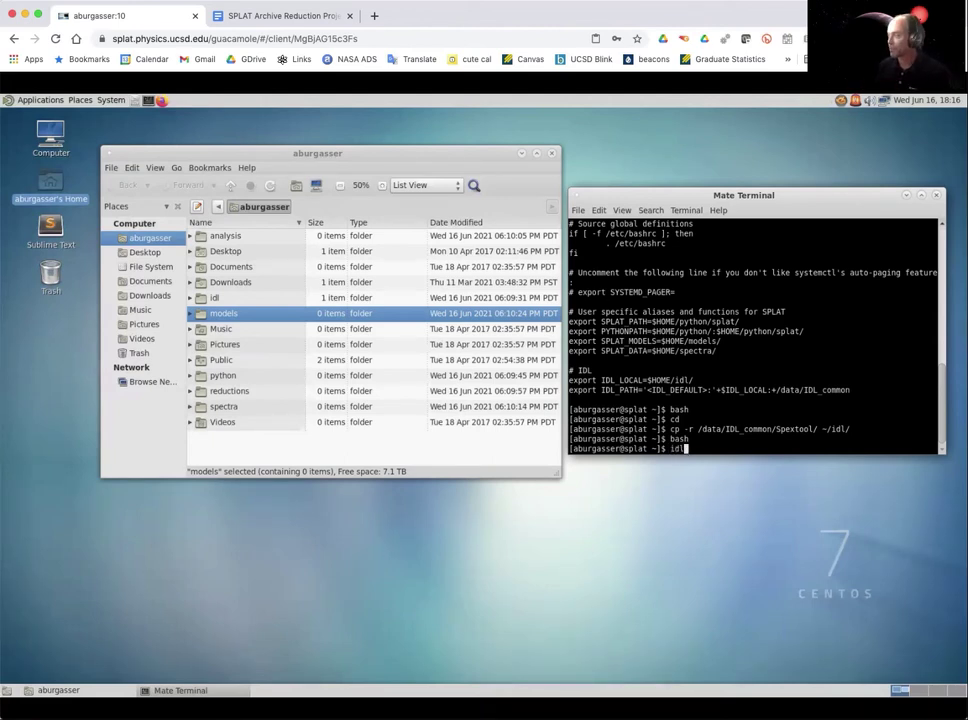
key("Return")
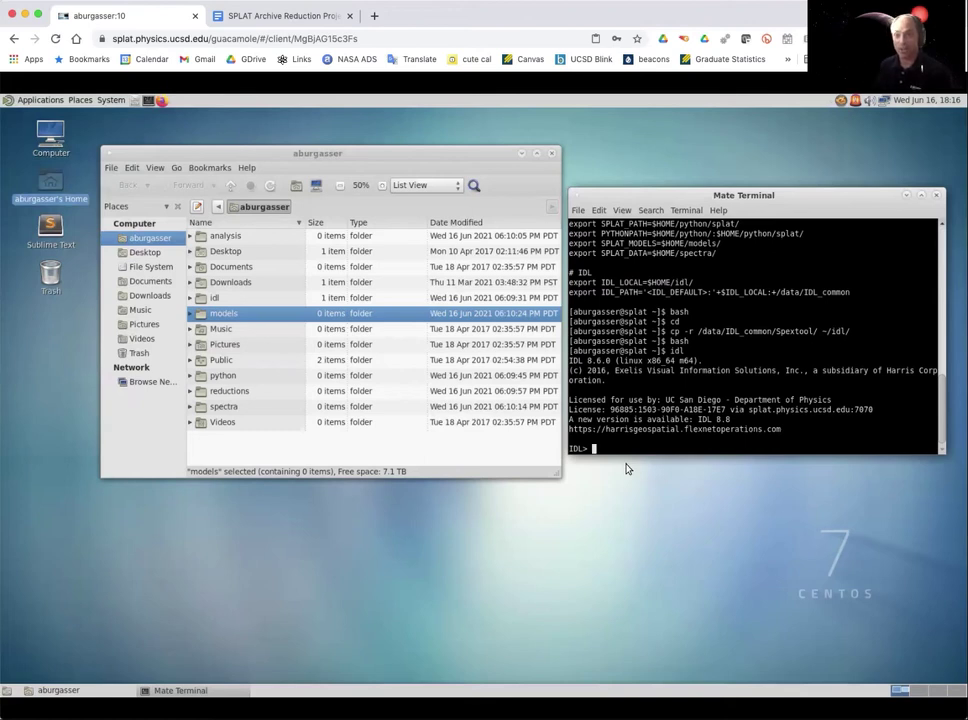
- Run xspextool at the IDL prompt to open Spextool, and dismiss its error dialog
type("x")
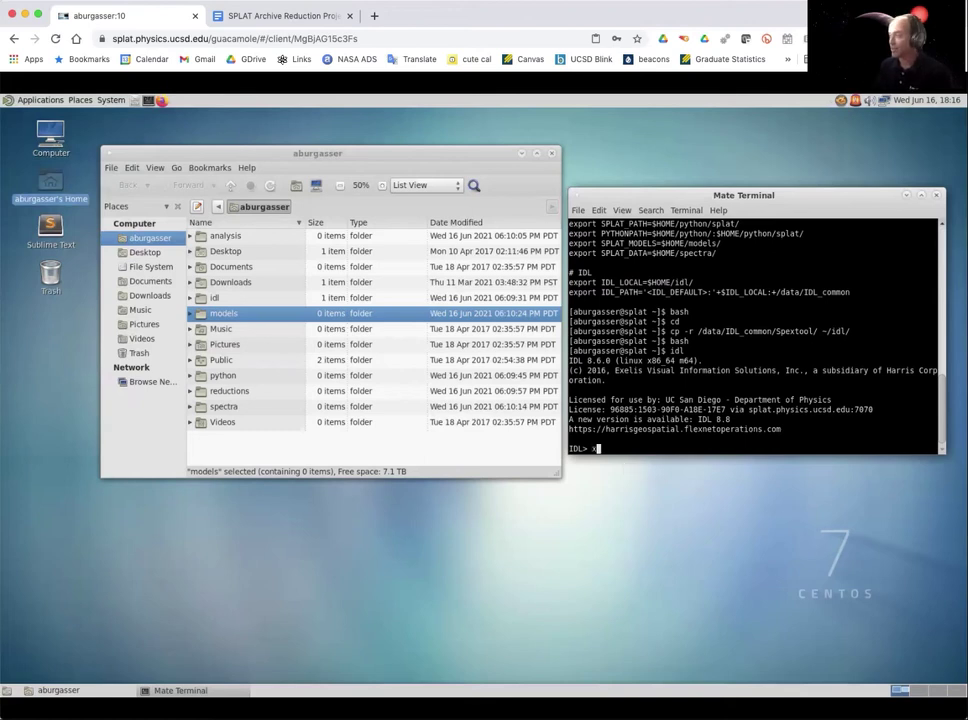
type("spextool")
key("Return")
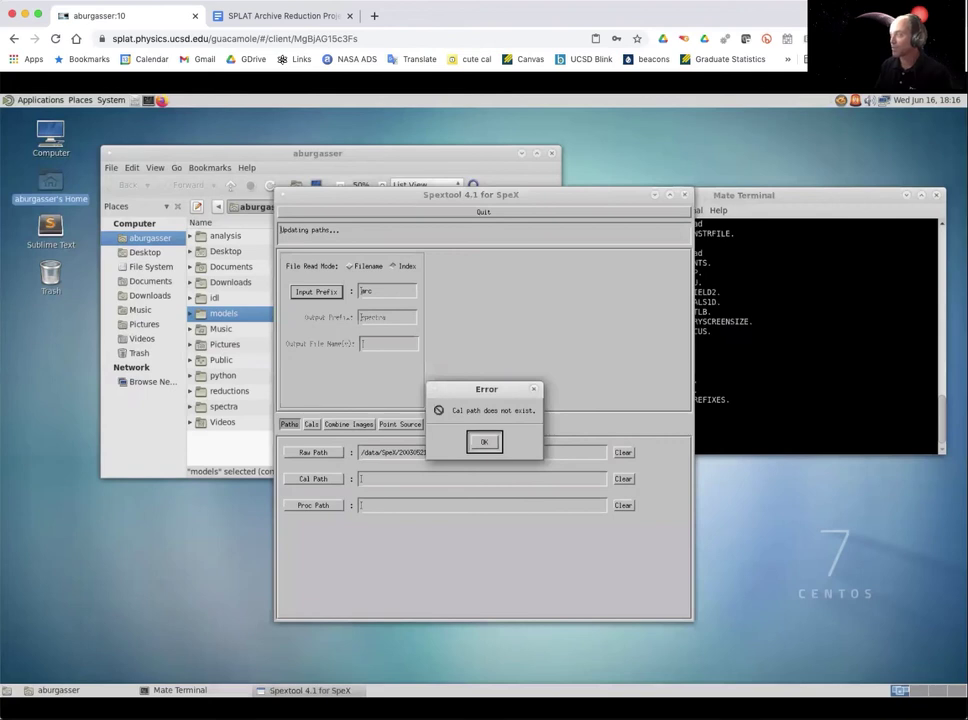
left_click(485, 441)
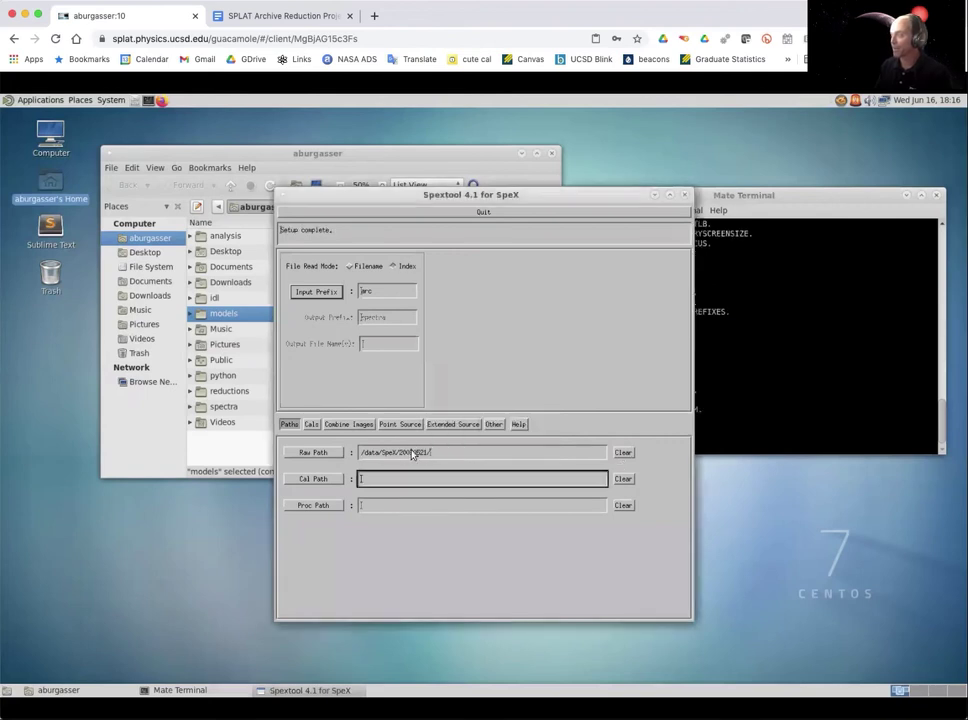
- Clear the Raw Path in Spextool, and quit both Spextool and IDL
left_click(623, 452)
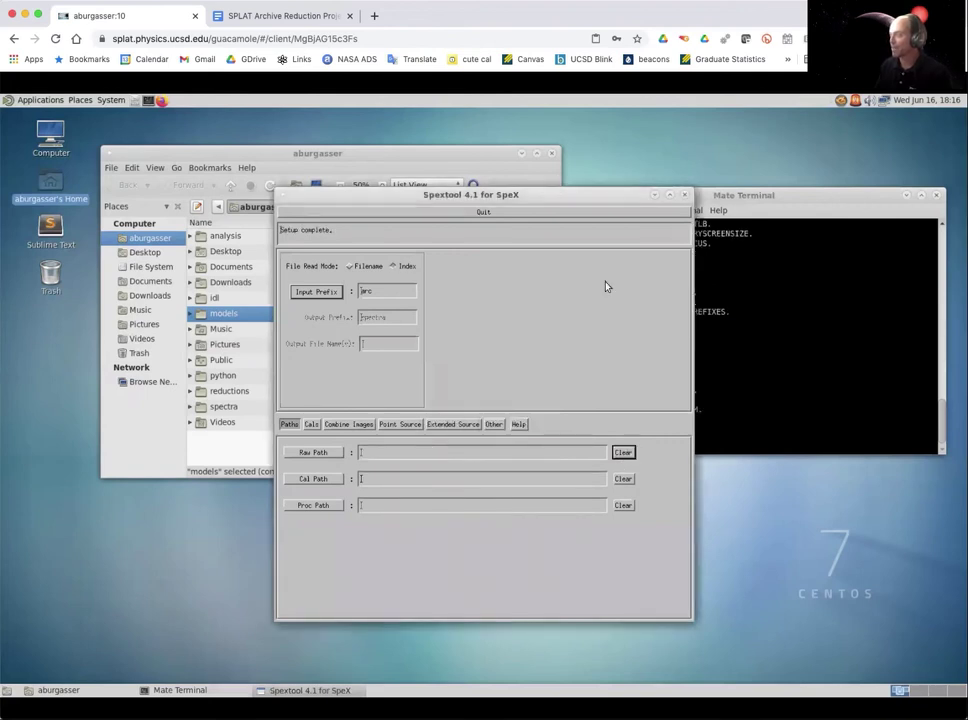
left_click_drag(579, 202, 479, 152)
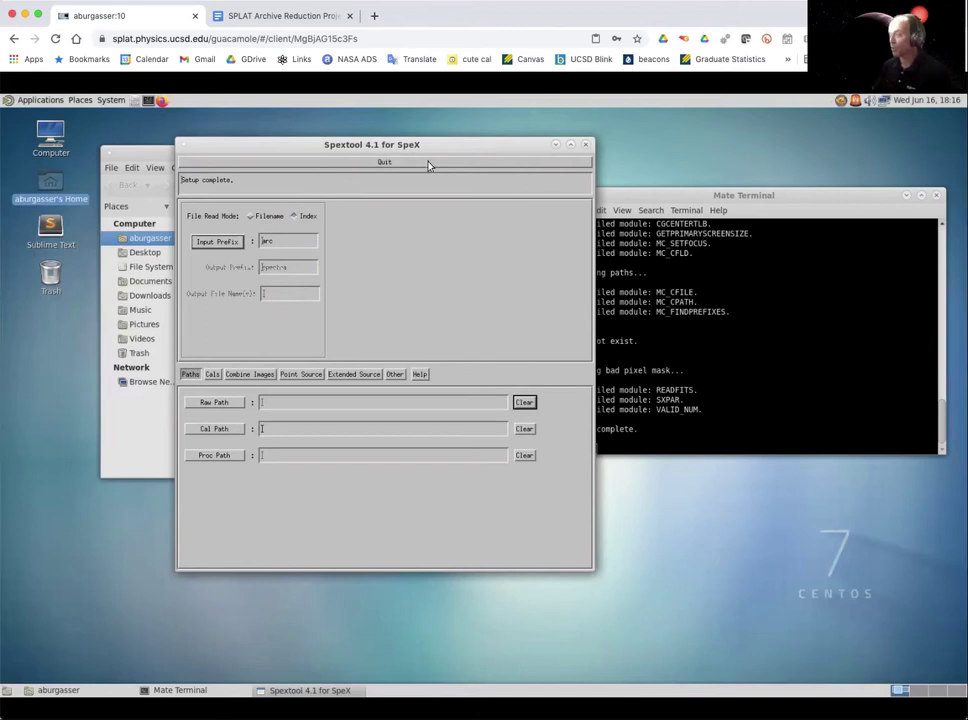
left_click(350, 160)
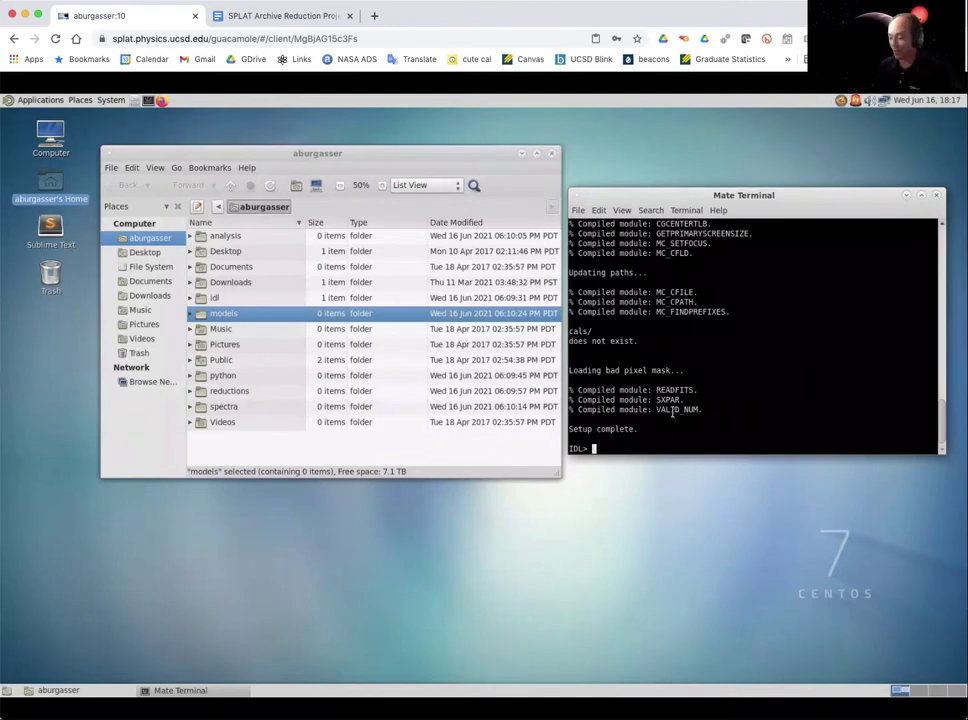
type("exit")
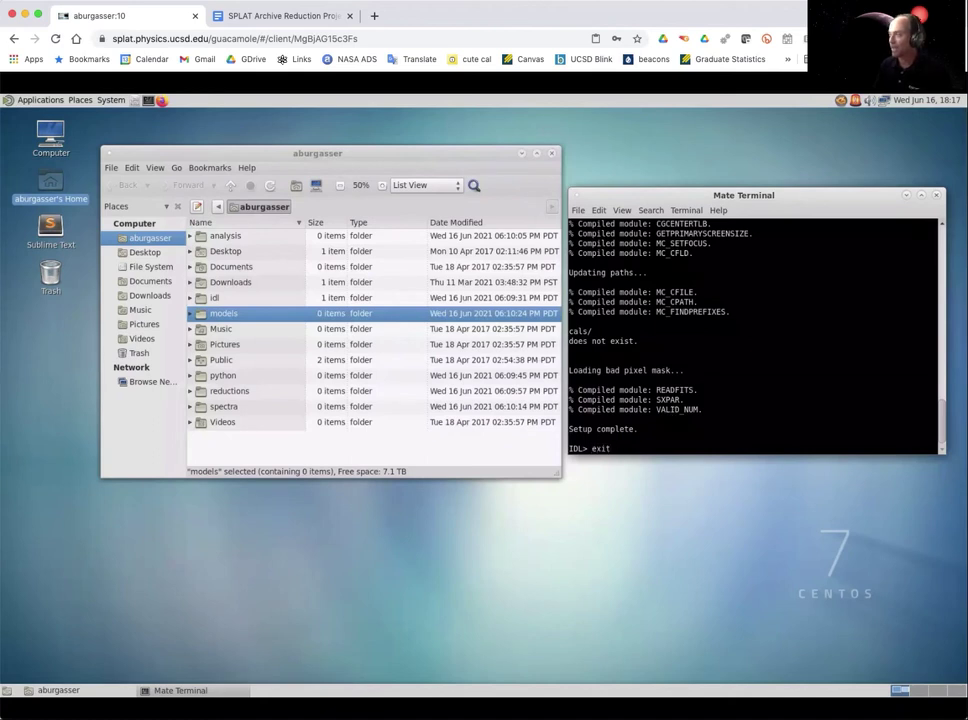
key("Return")
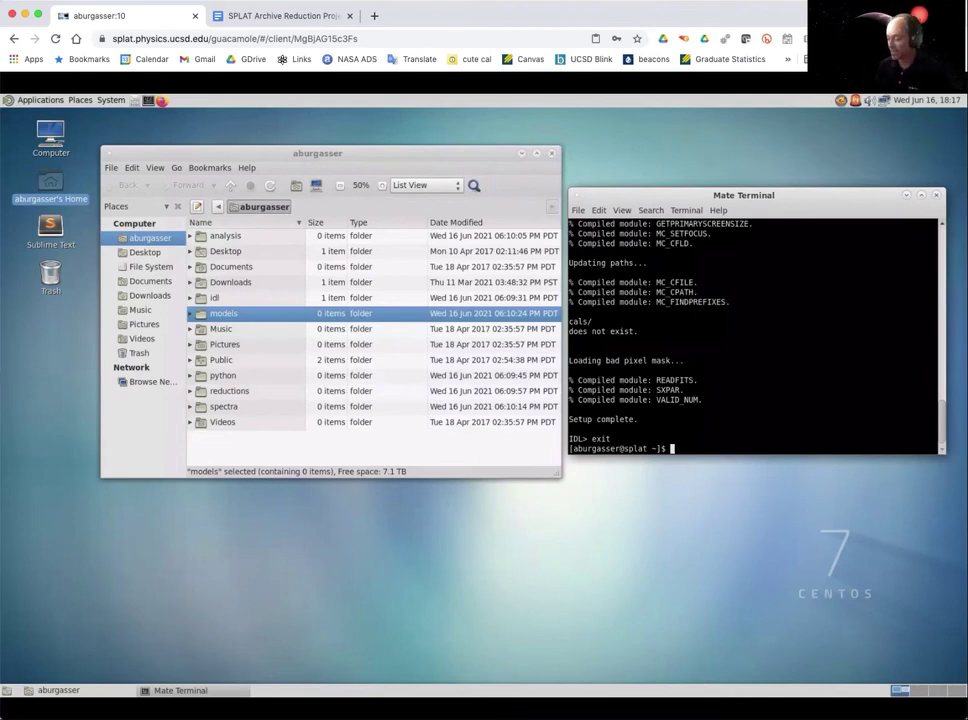
- Try to import the splat module in a Python session started from the terminal, and exit Python again
type("python")
key("Return")
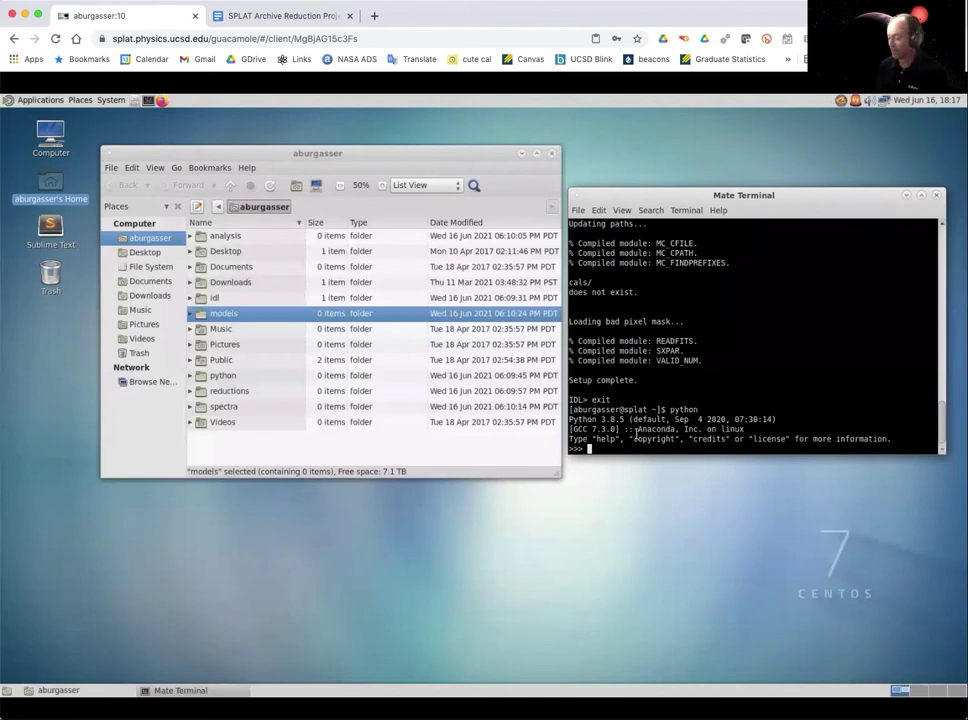
type("import splat")
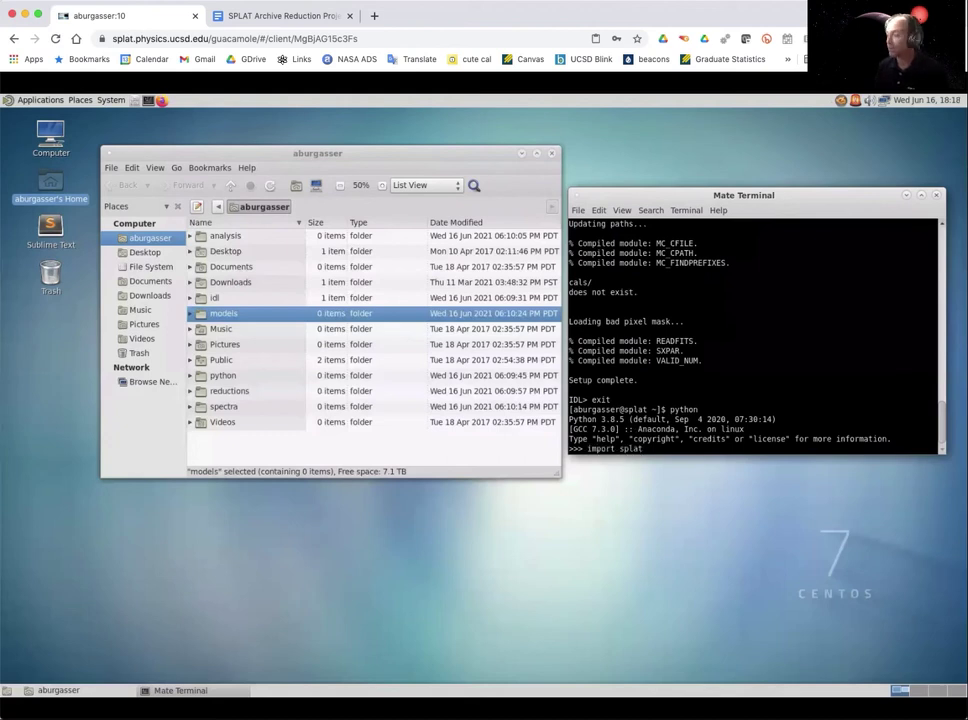
key("Return")
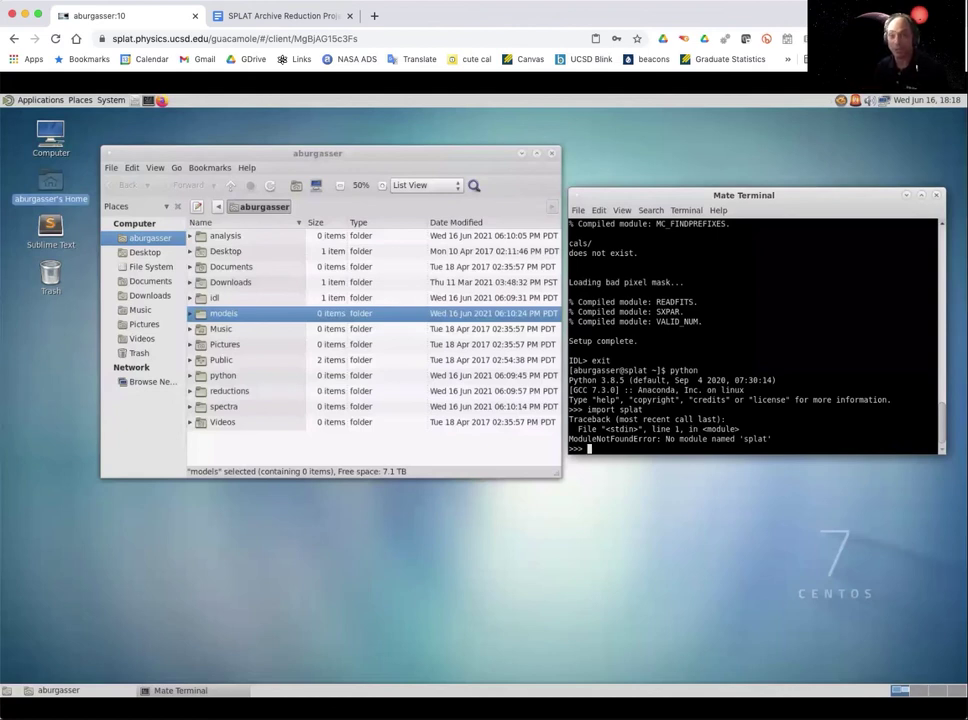
type("exit()")
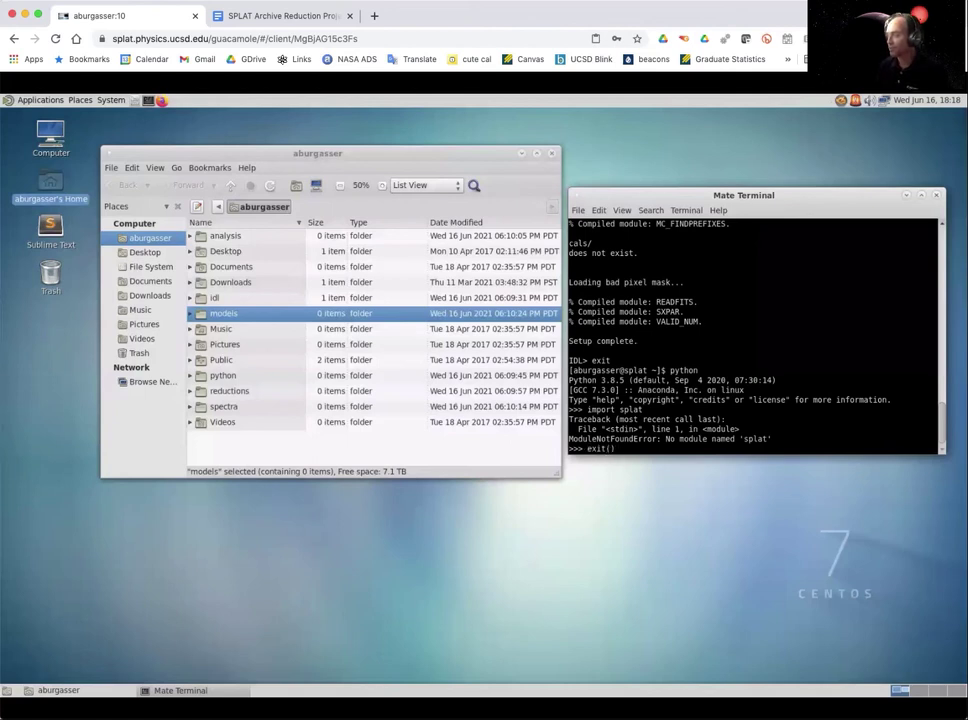
key("Return")
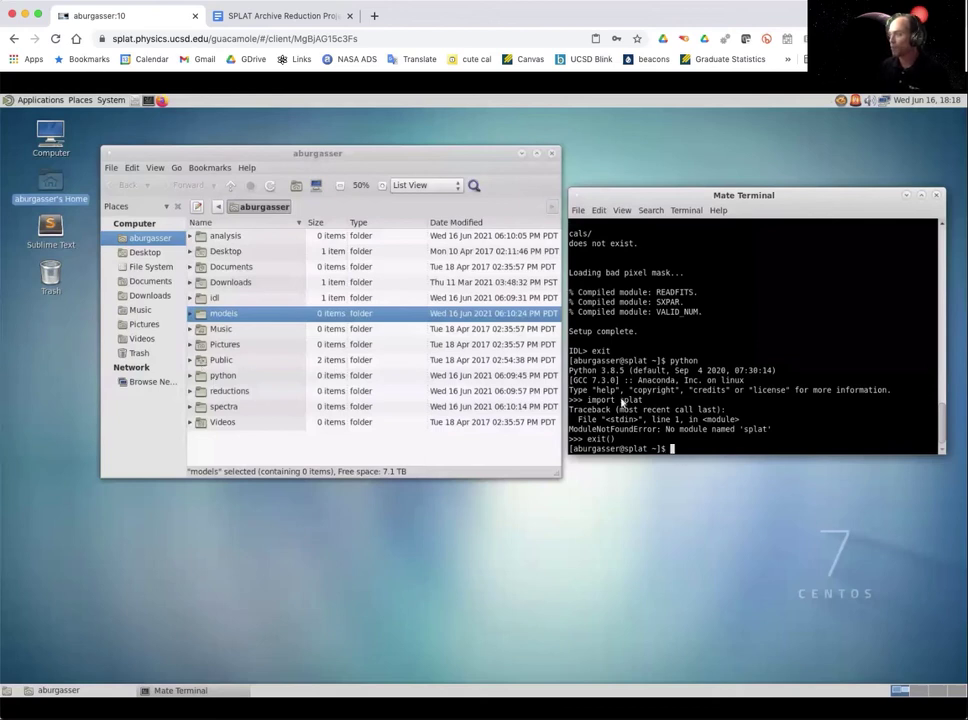
- Change into the python directory in the terminal and list its contents
type("cd python")
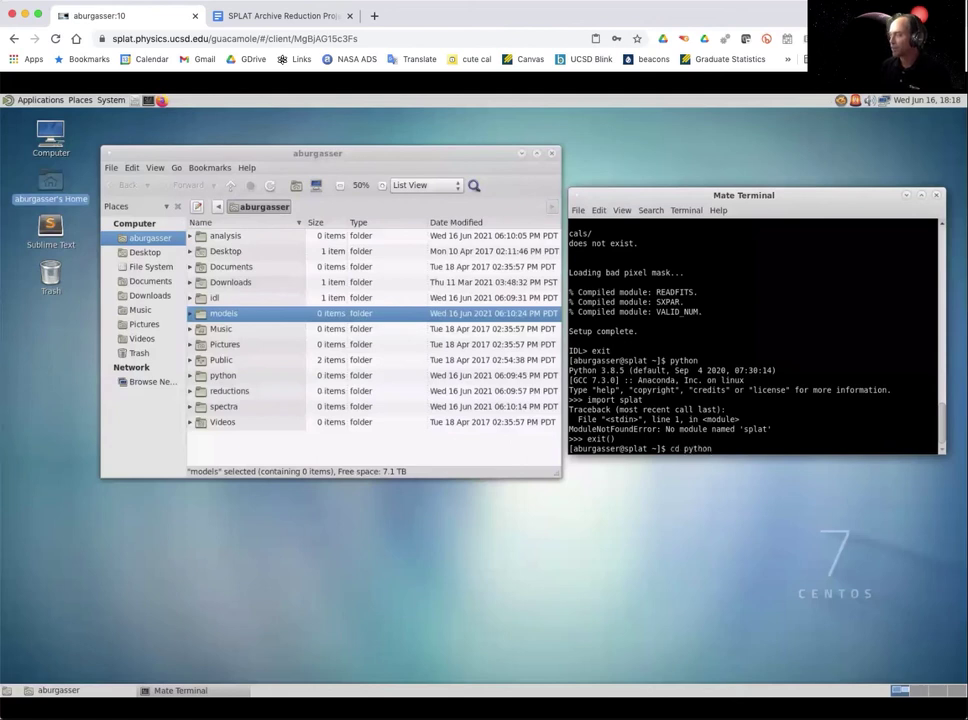
key("Return")
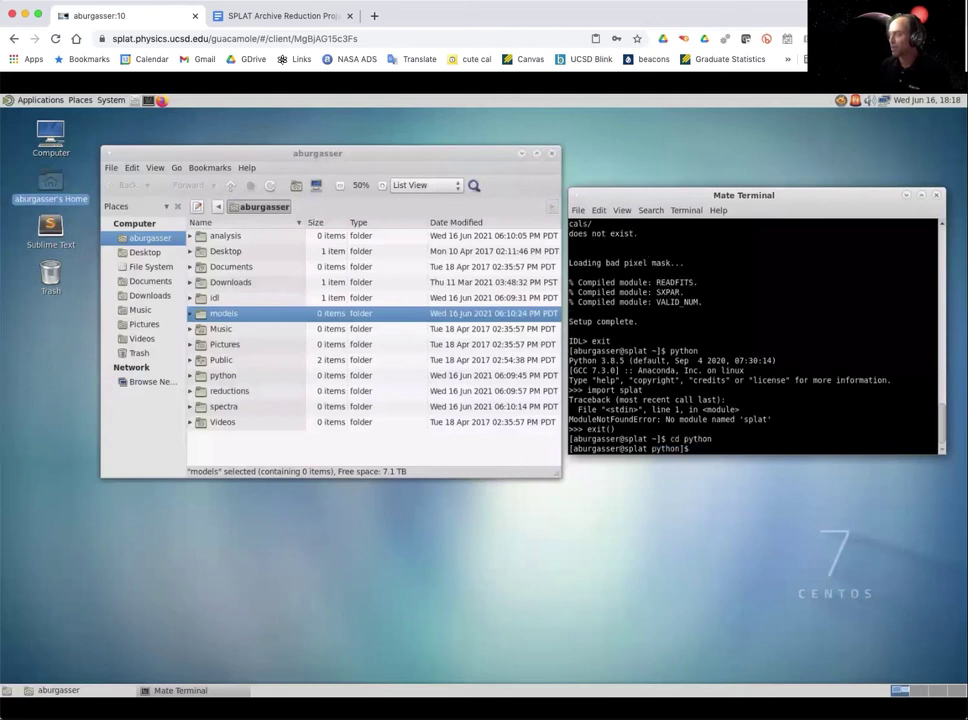
type("ls")
key("Return")
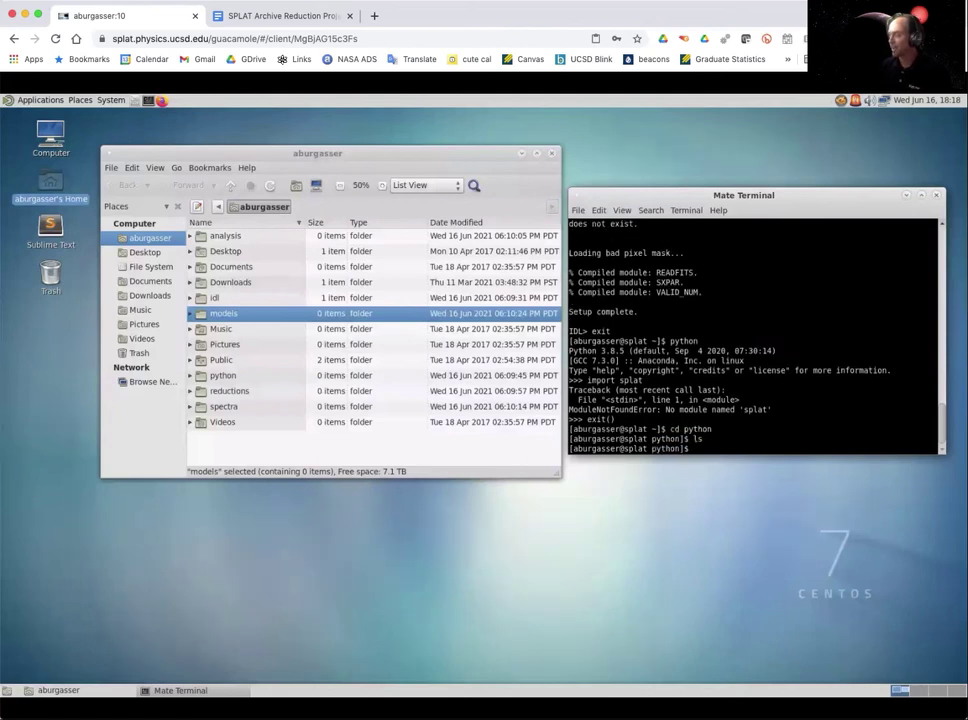
- Open the SPLAT repository github.com/aburgasser/splat in a new browser tab
left_click(374, 16)
left_click(335, 40)
type("git")
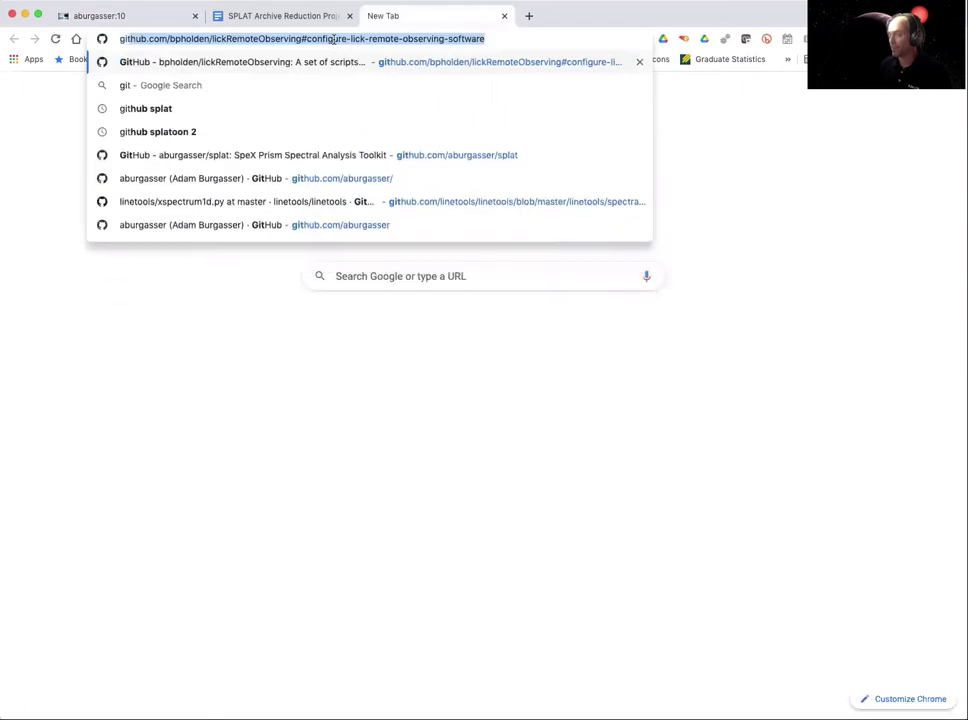
key("Down")
key("Down")
key("Down")
key("Down")
key("Down")
key("Down")
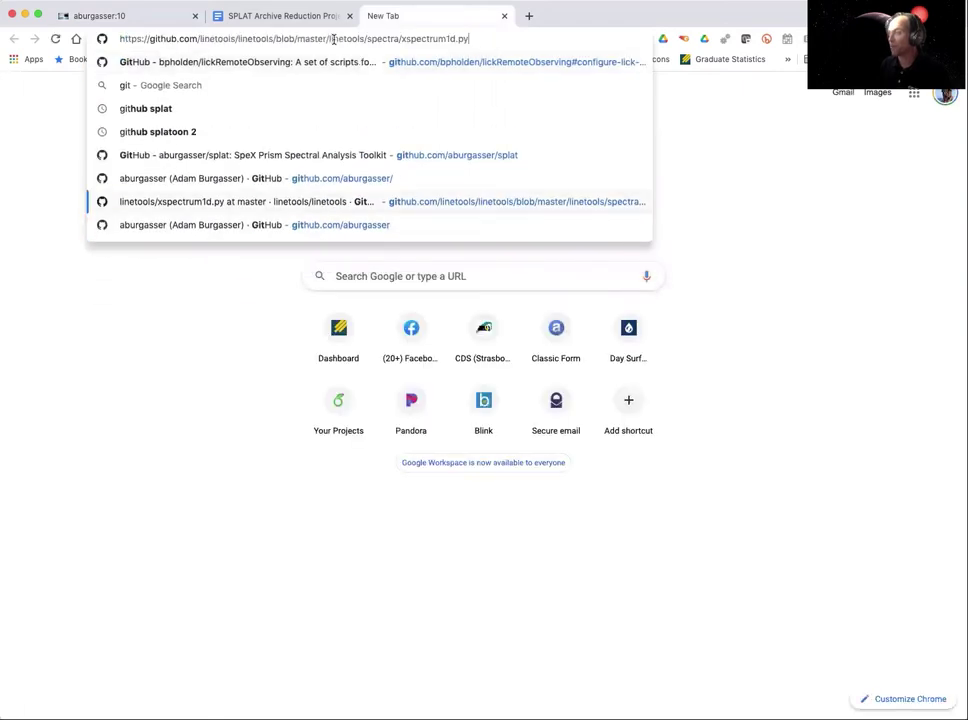
key("Up")
key("Up")
key("Return")
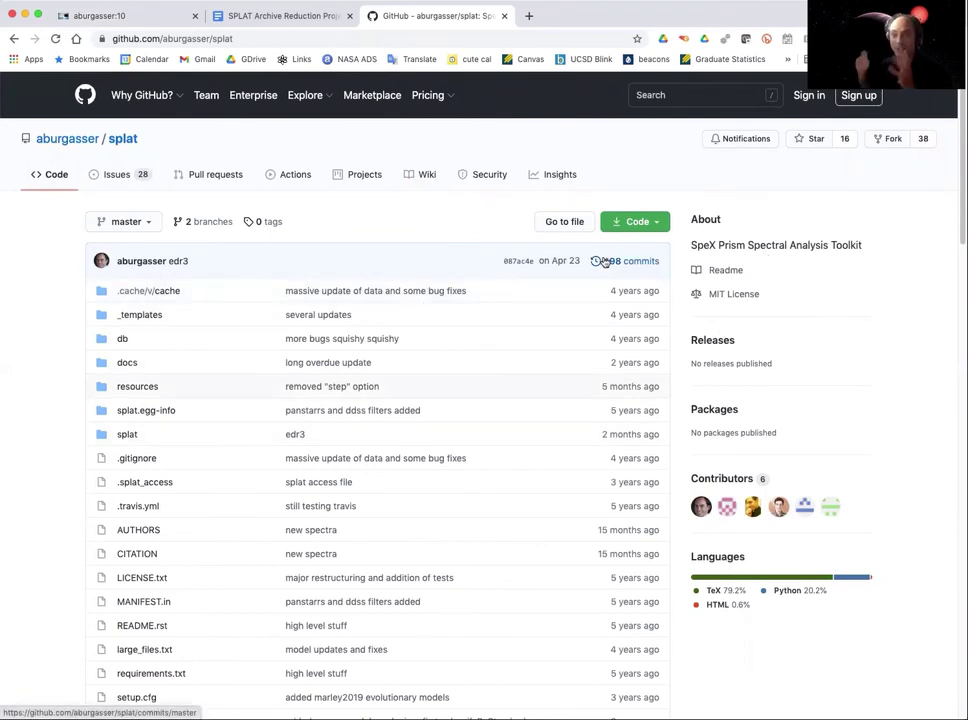
left_click(85, 14)
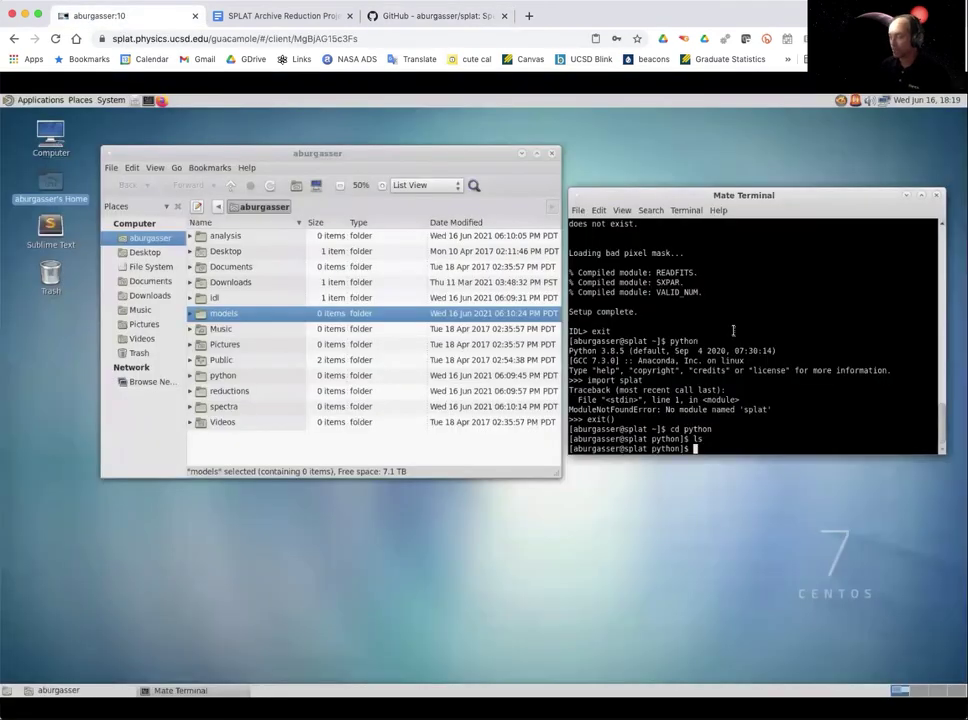
type("gi")
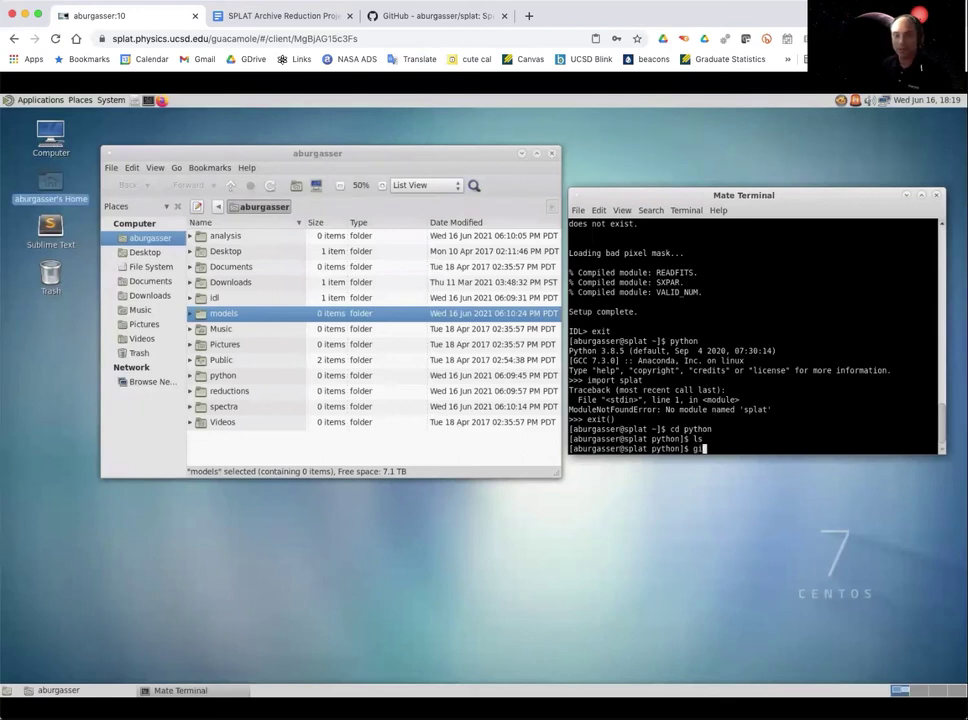
type("t llon")
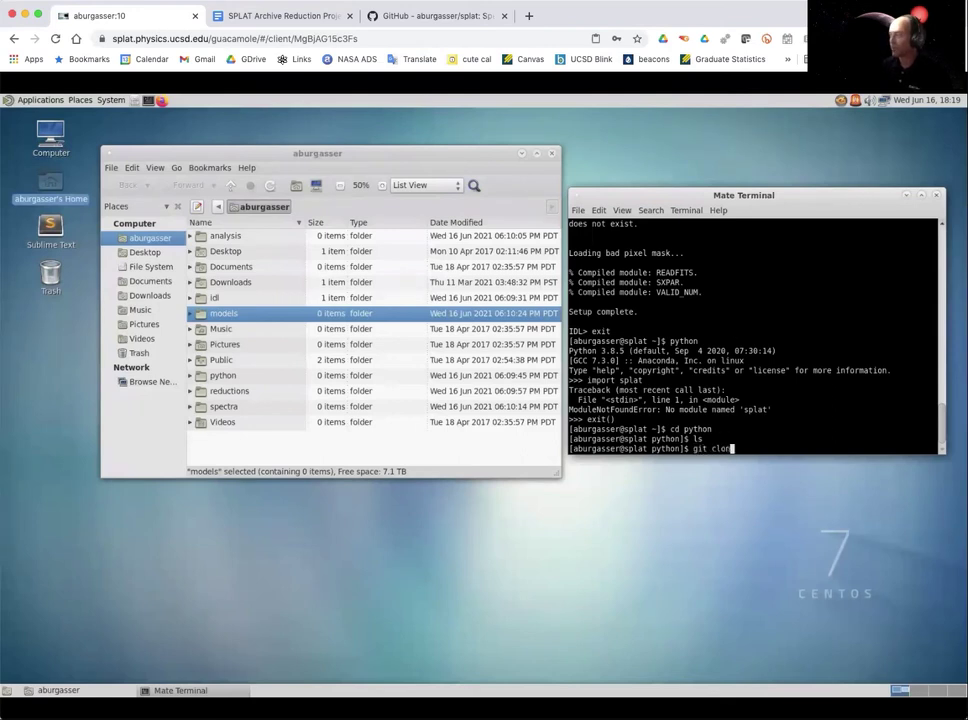
type("e http")
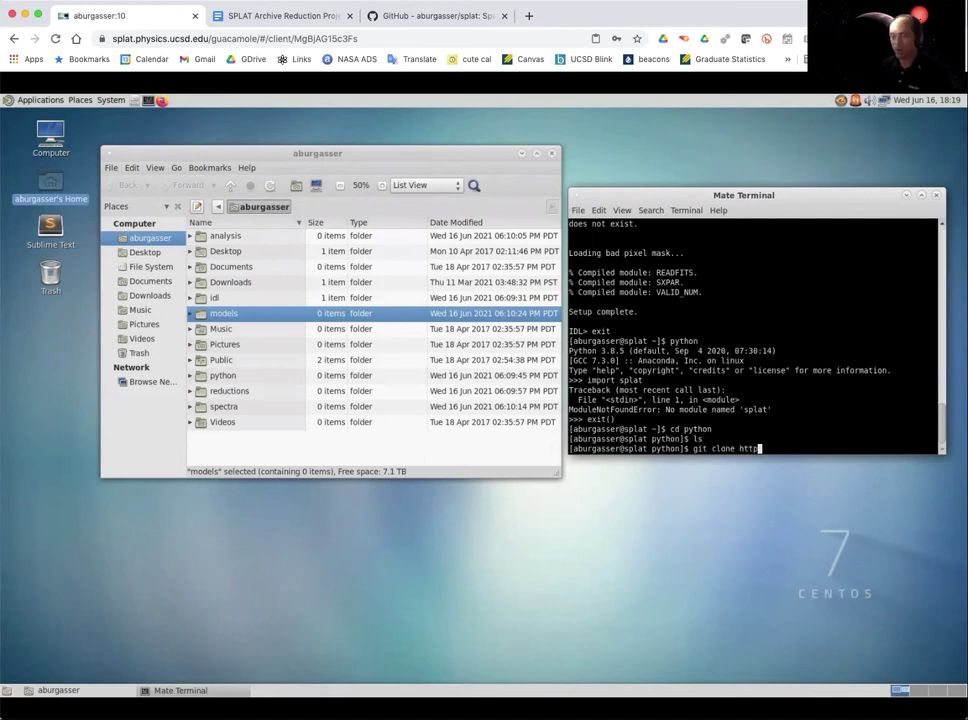
type("://gith")
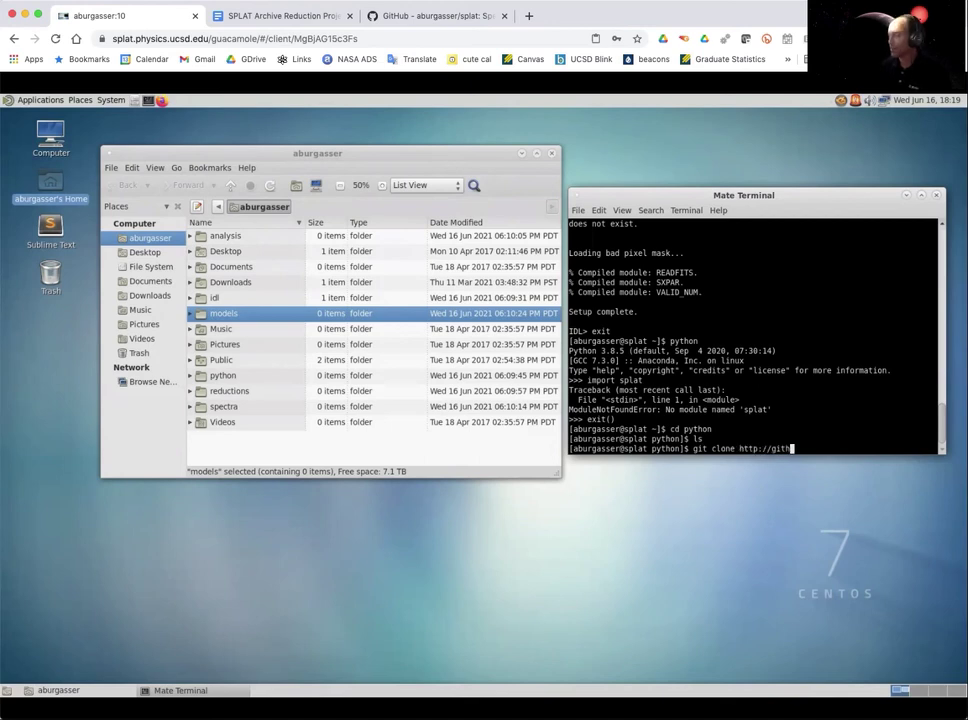
key("BackSpace")
key("BackSpace")
key("BackSpace")
key("BackSpace")
key("BackSpace")
key("BackSpace")
key("BackSpace")
type("s:")
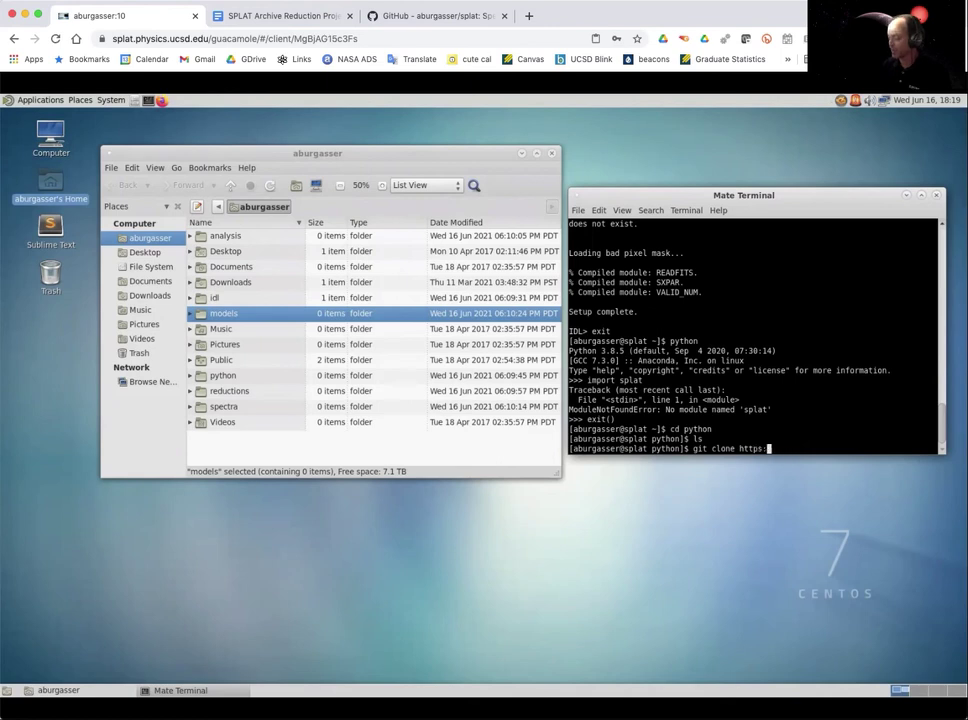
type("//github")
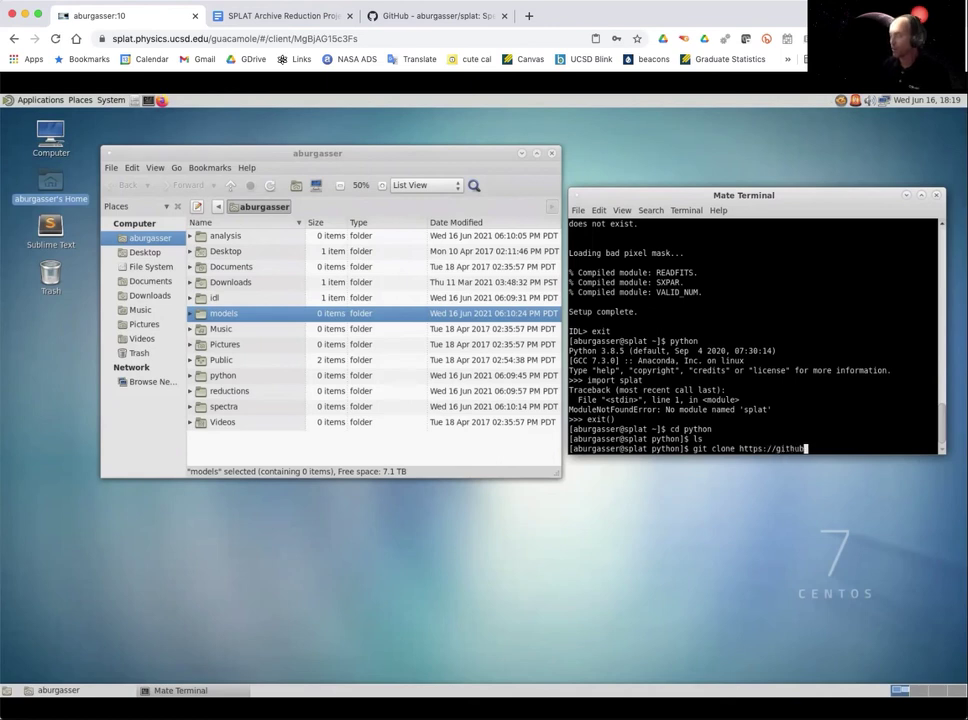
type(".com/aburg")
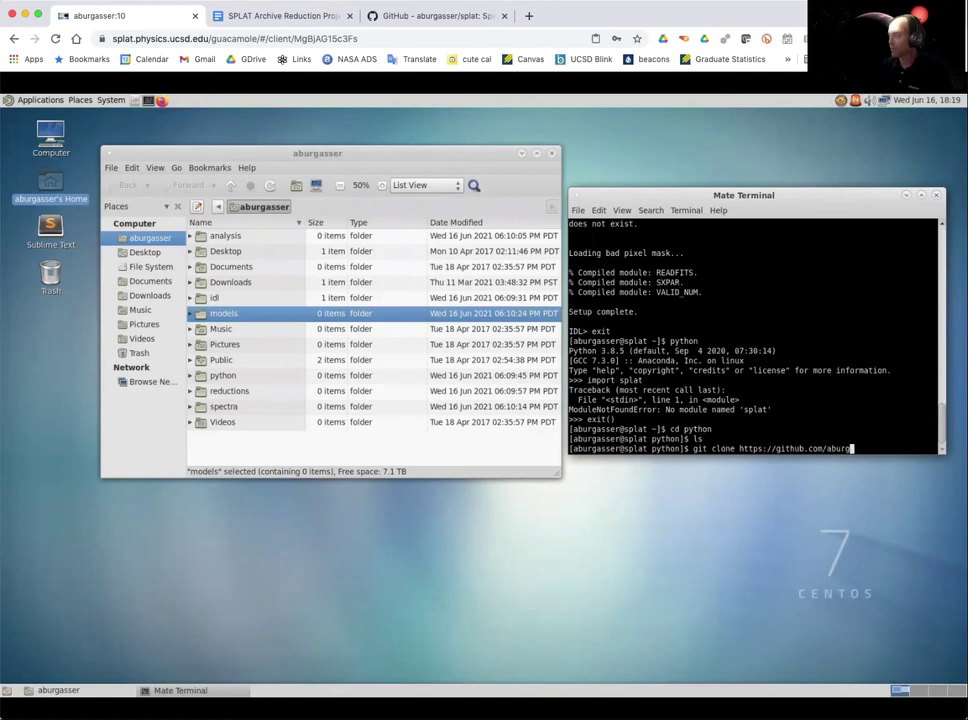
type("asser/sp")
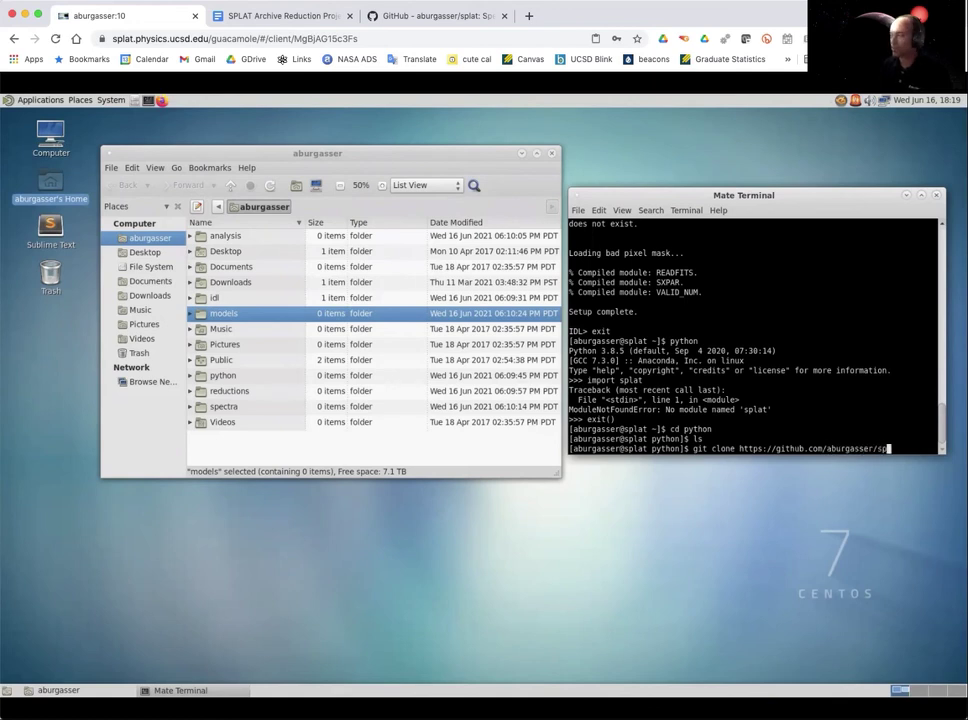
type("lat.git")
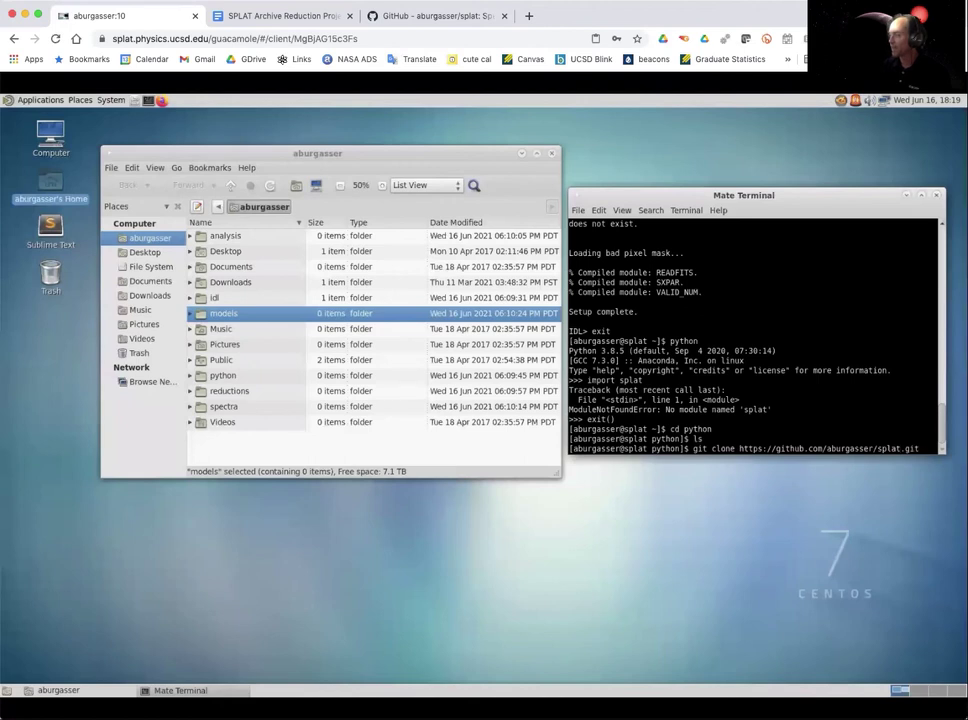
key("Return")
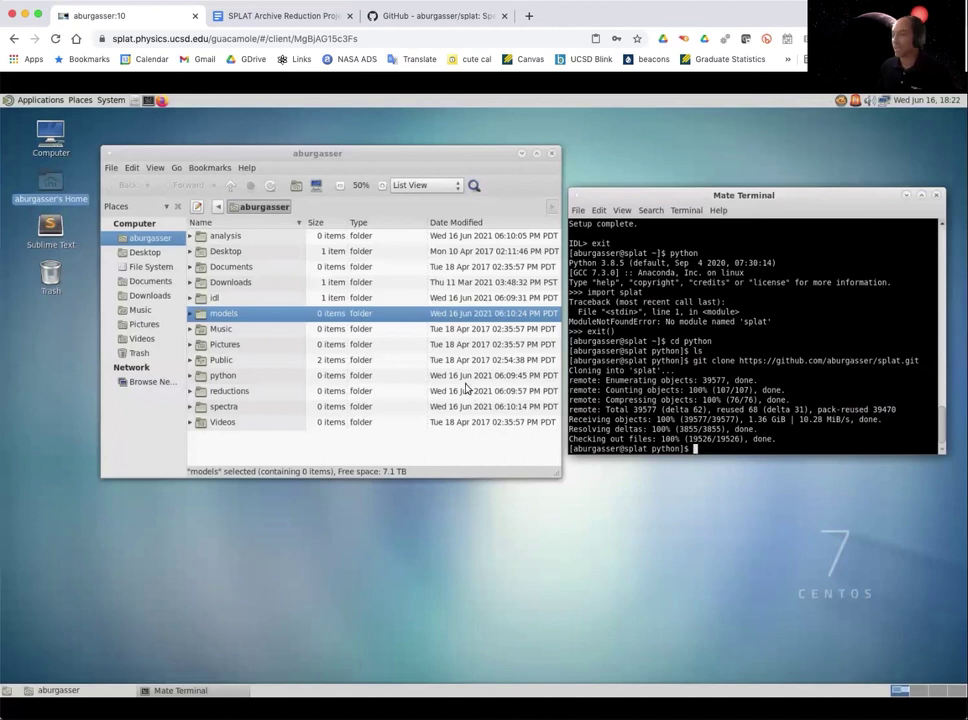
- Inspect the cloned splat repository inside the python folder in the file browser, and collapse the folder again
left_click(190, 376)
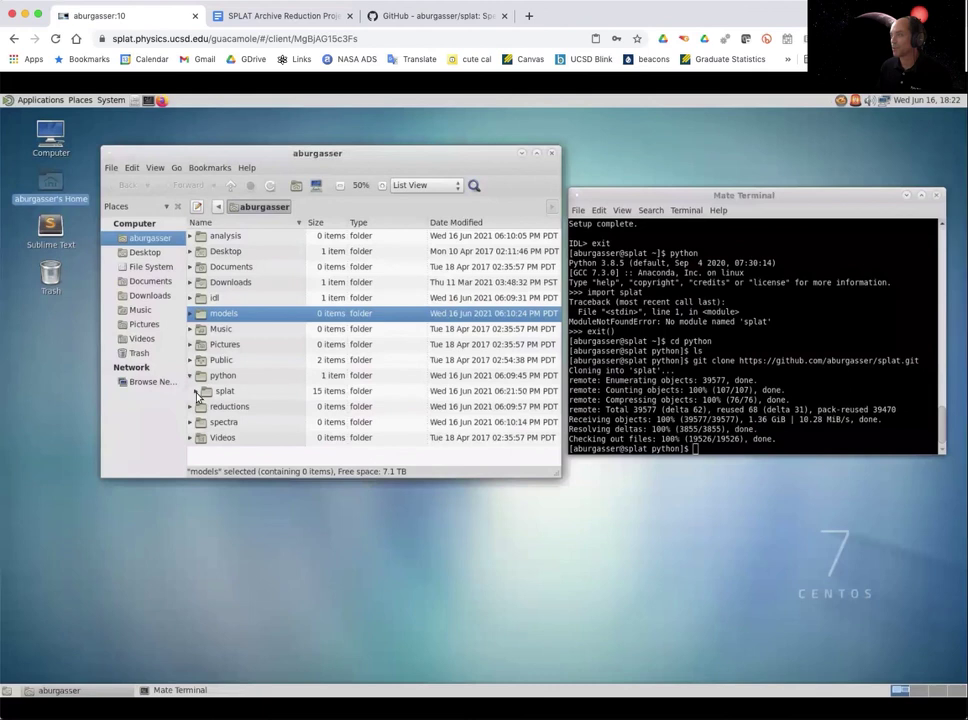
left_click(195, 391)
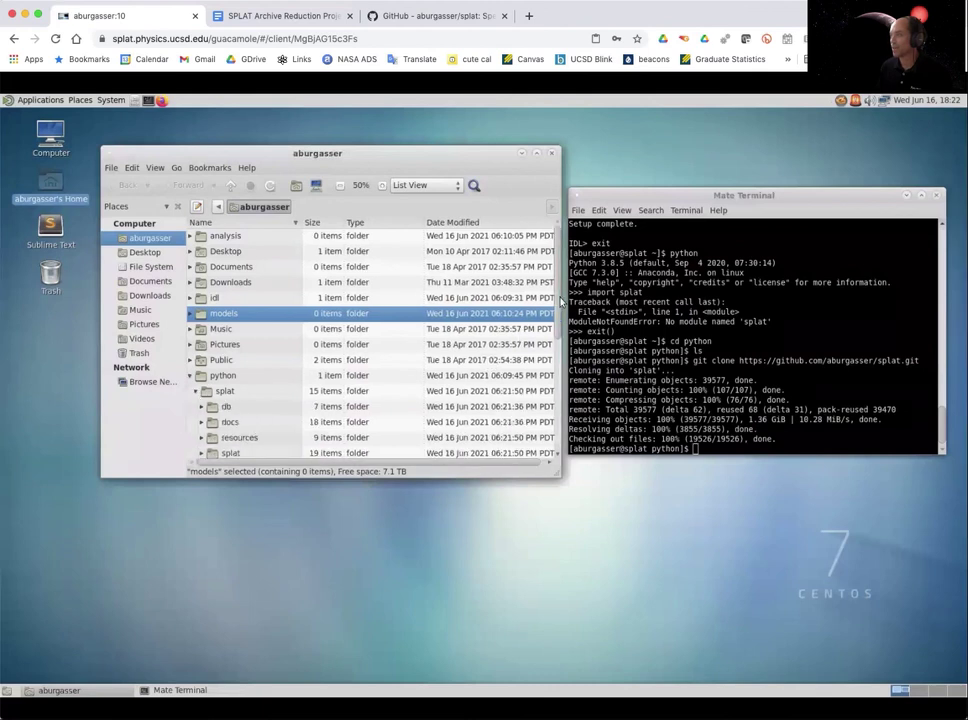
scroll(556, 370, "down", 4)
scroll(556, 376, "down", 1)
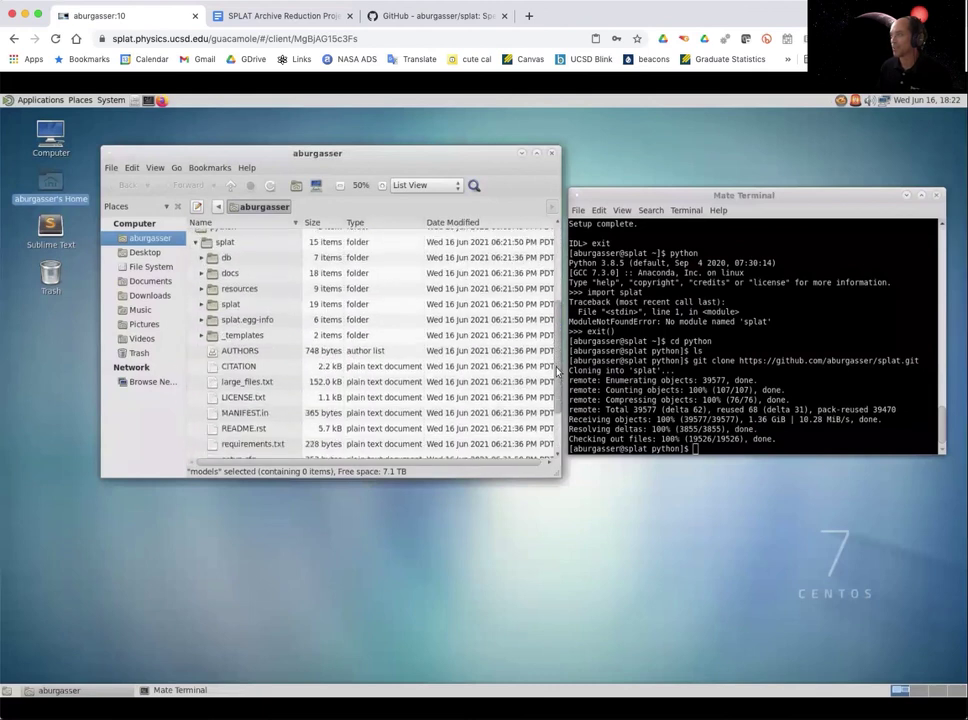
scroll(553, 350, "up", 3)
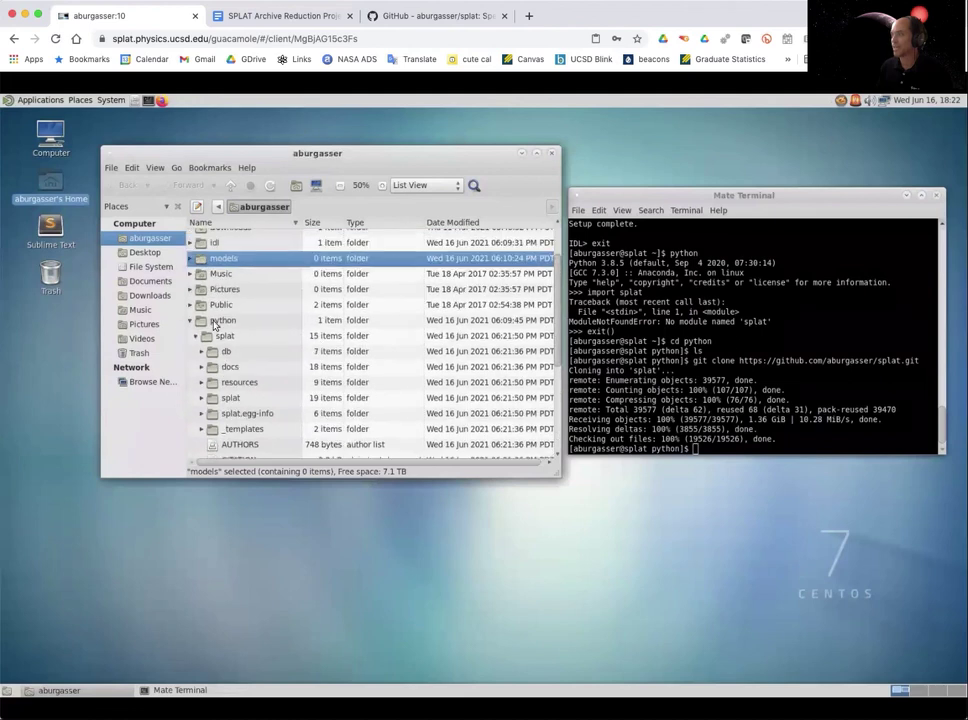
left_click(189, 320)
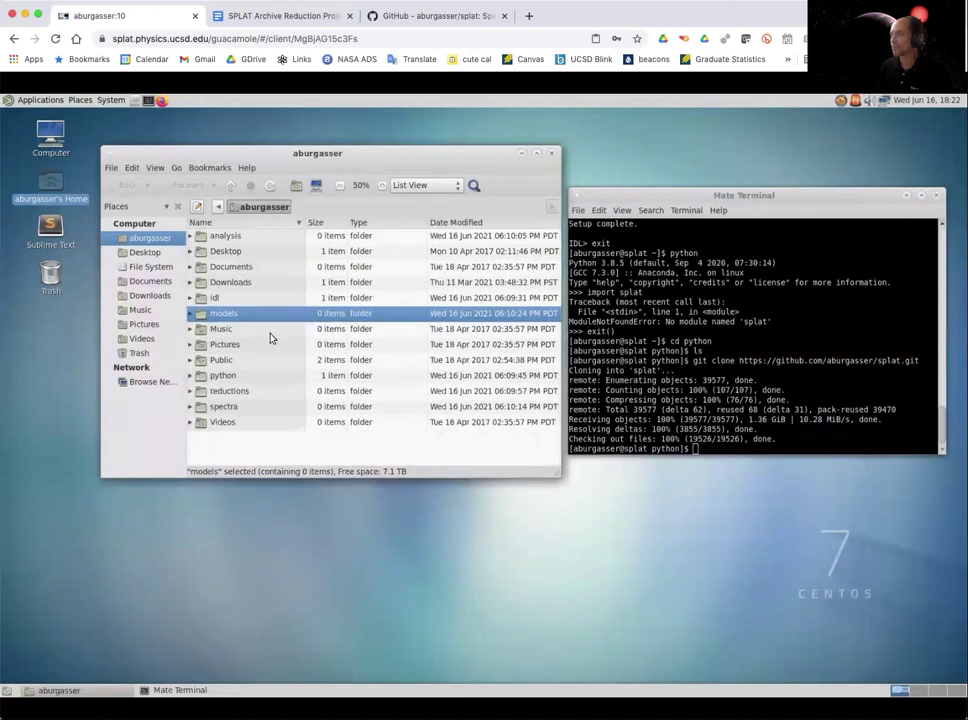
- Start a fresh bash shell in the terminal, launch Python, and import splat to test the installation
left_click(676, 405)
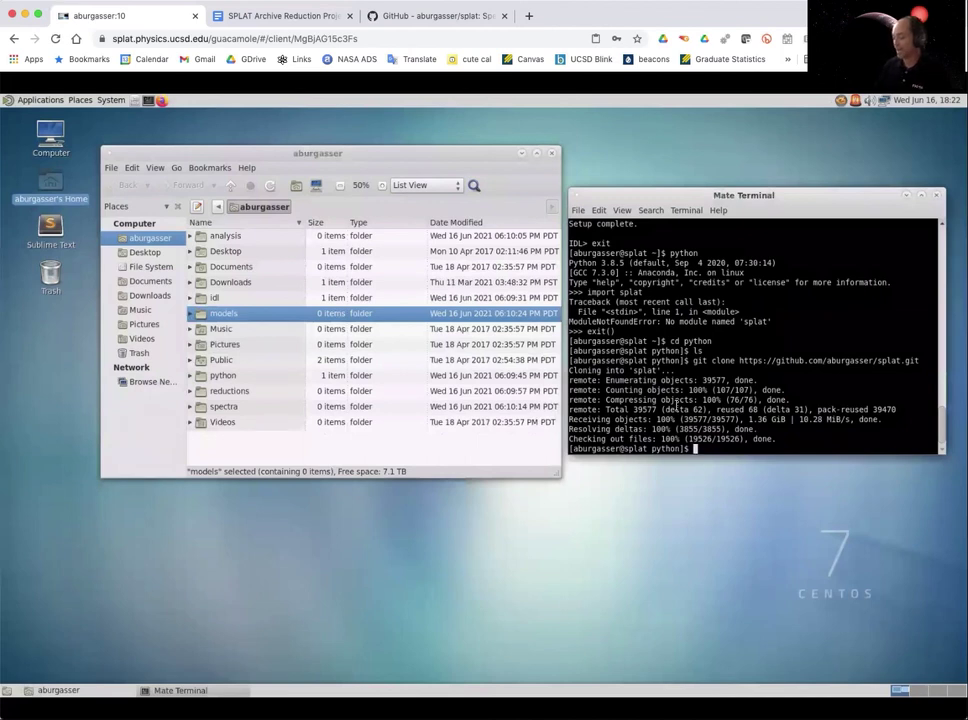
type("bash")
key("Return")
type("python")
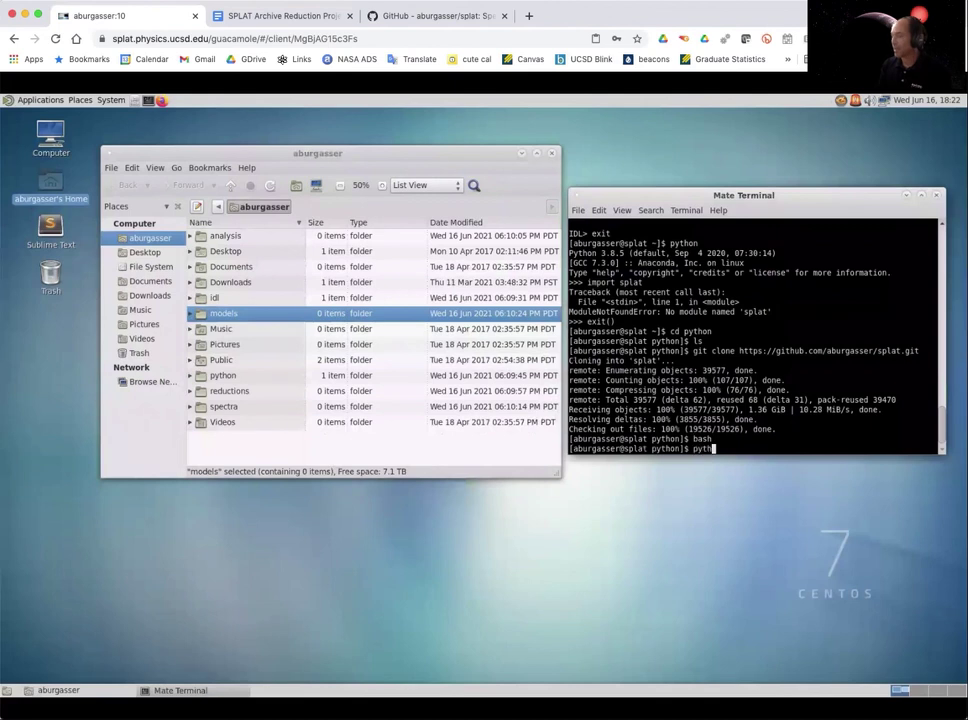
key("Return")
type("import s")
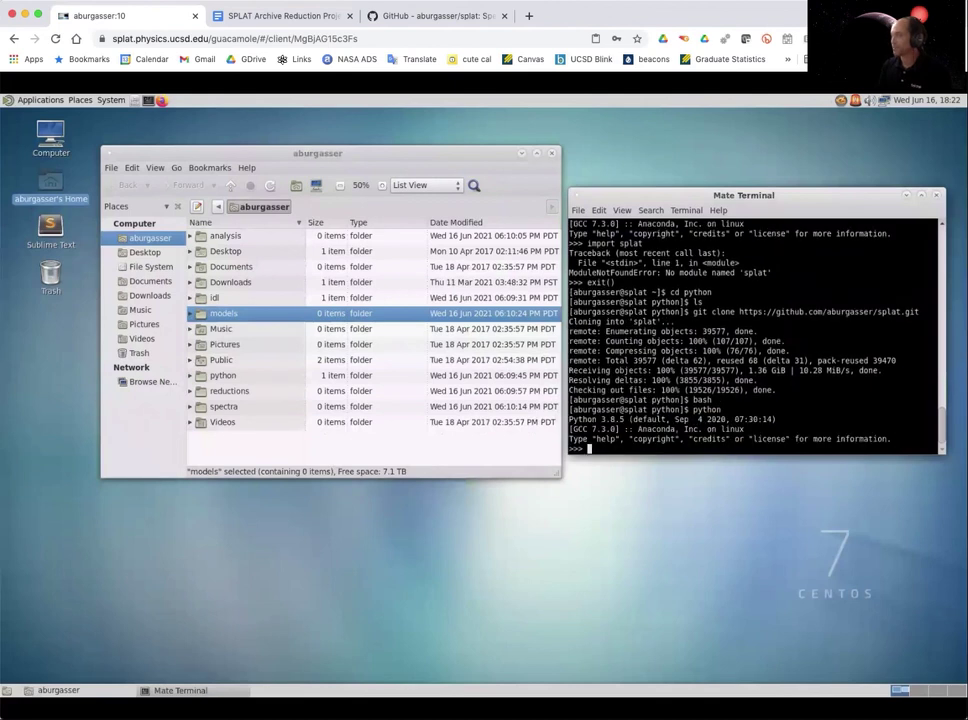
type("plat")
key("Return")
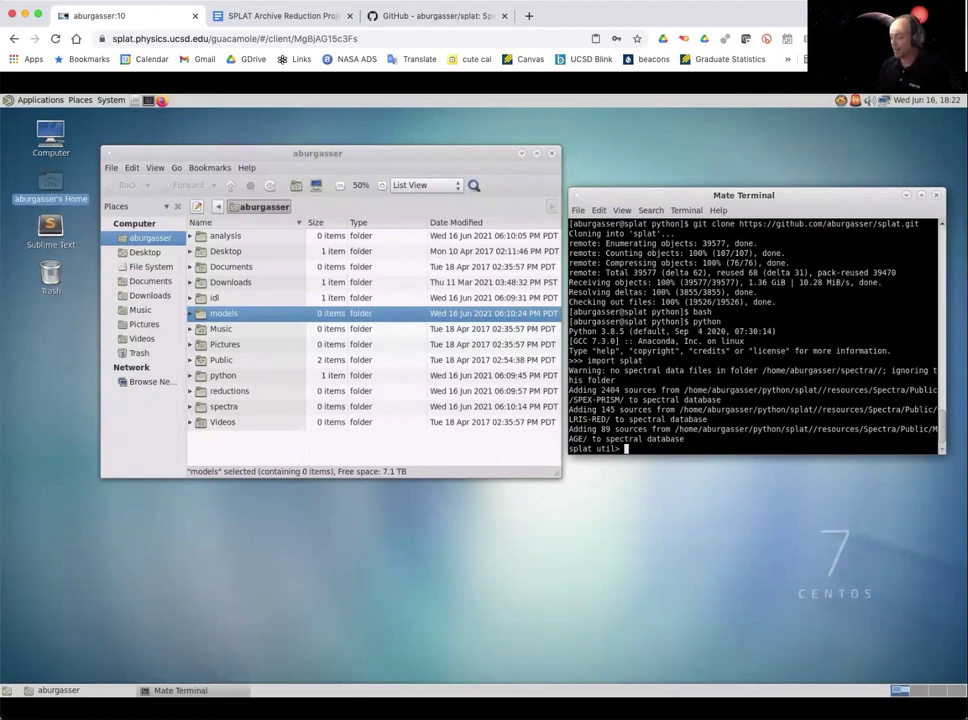
- Retrieve a random spectrum with sp = splat.getSpectrum(lucky=True), and display the contents of sp
type("sp")
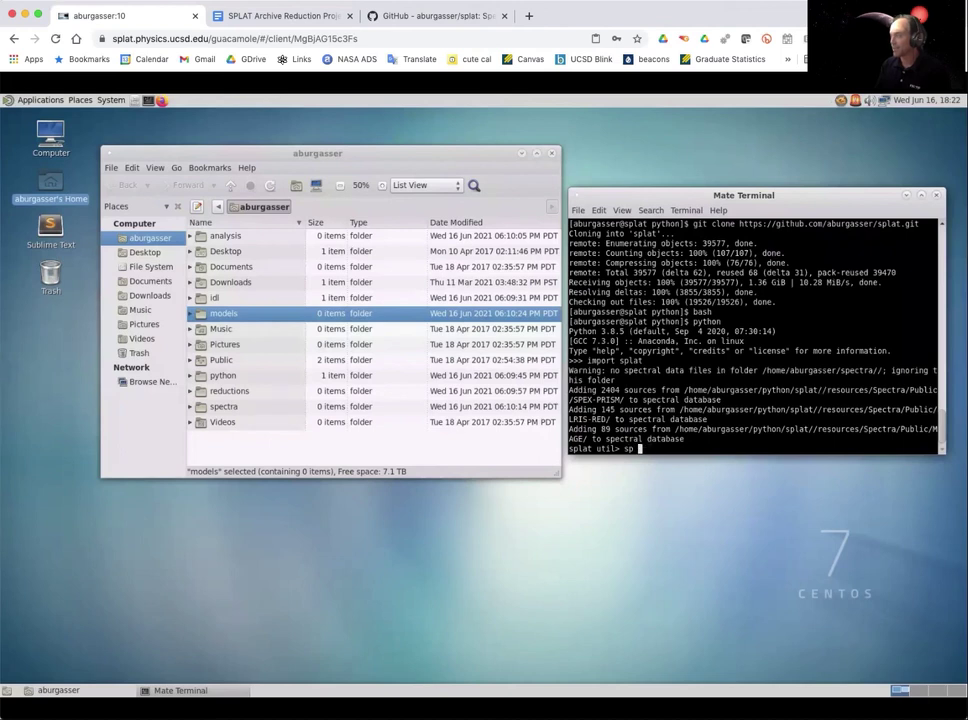
type(" = splat.get")
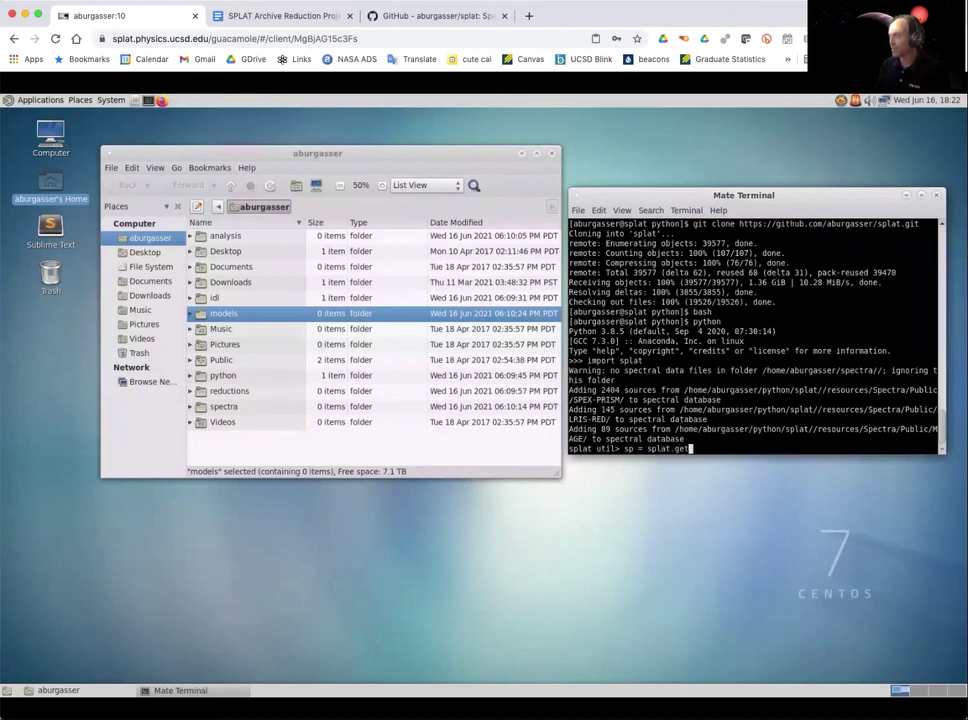
type("Spectrum(lyc")
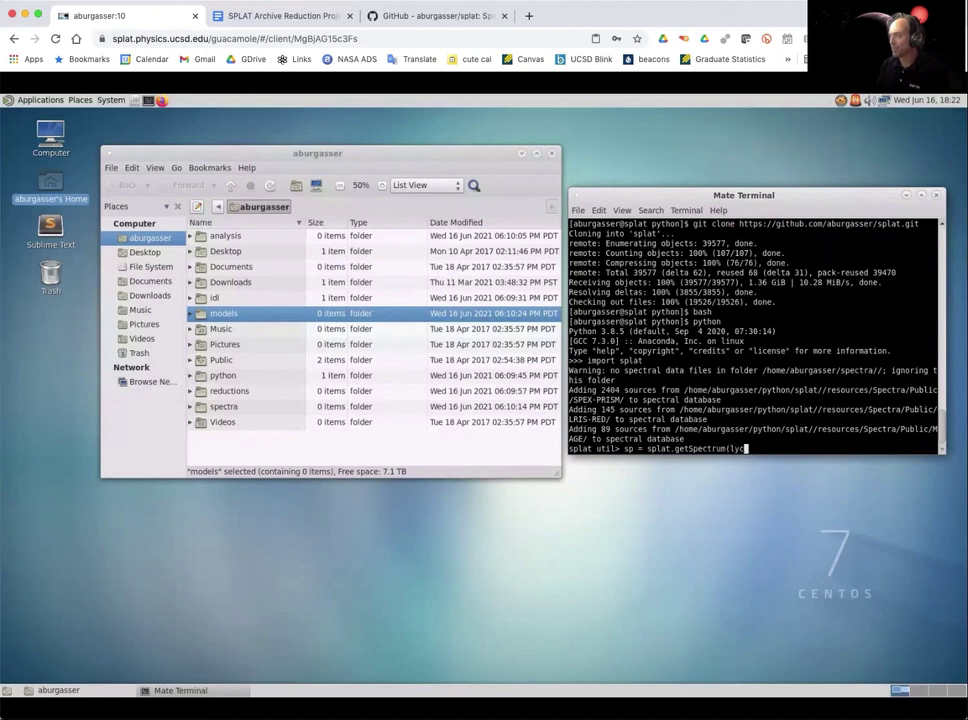
key("BackSpace")
key("BackSpace")
type("ucky")
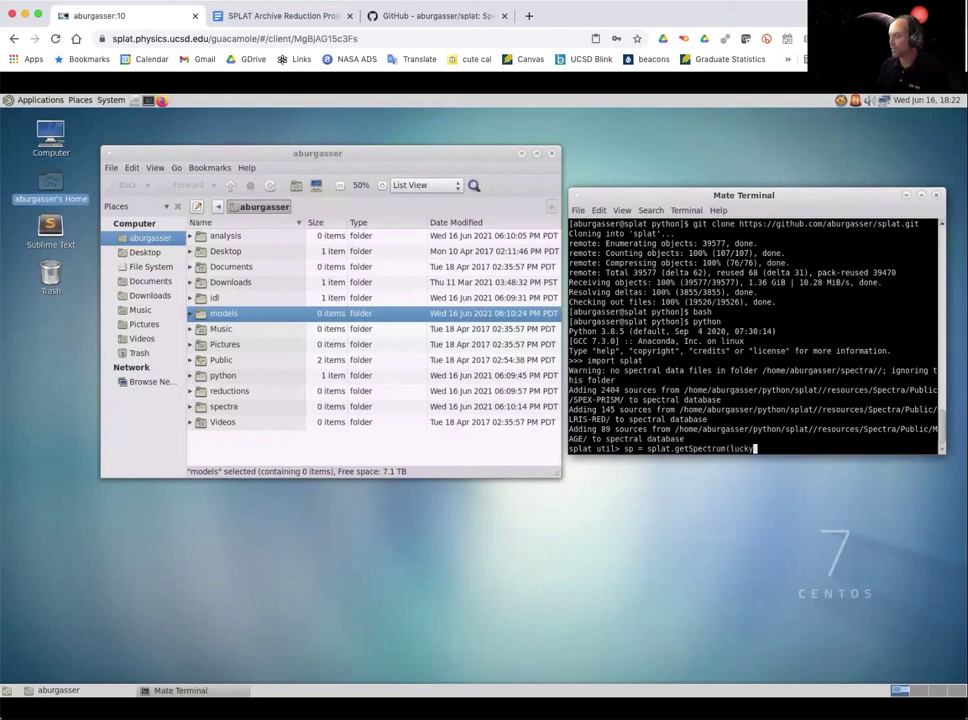
type("=True)")
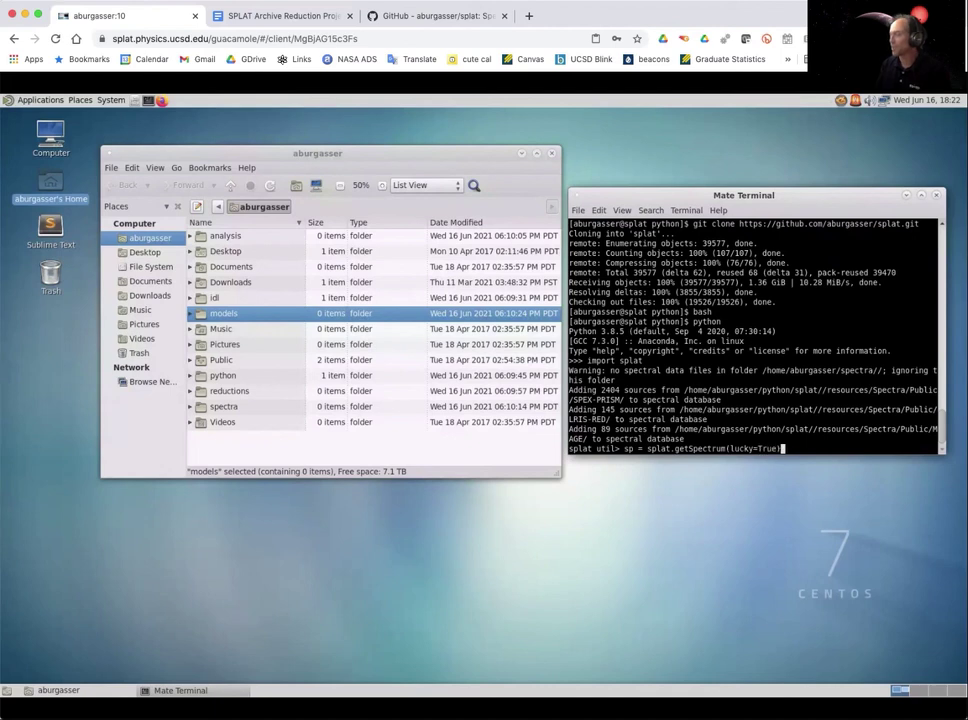
key("Return")
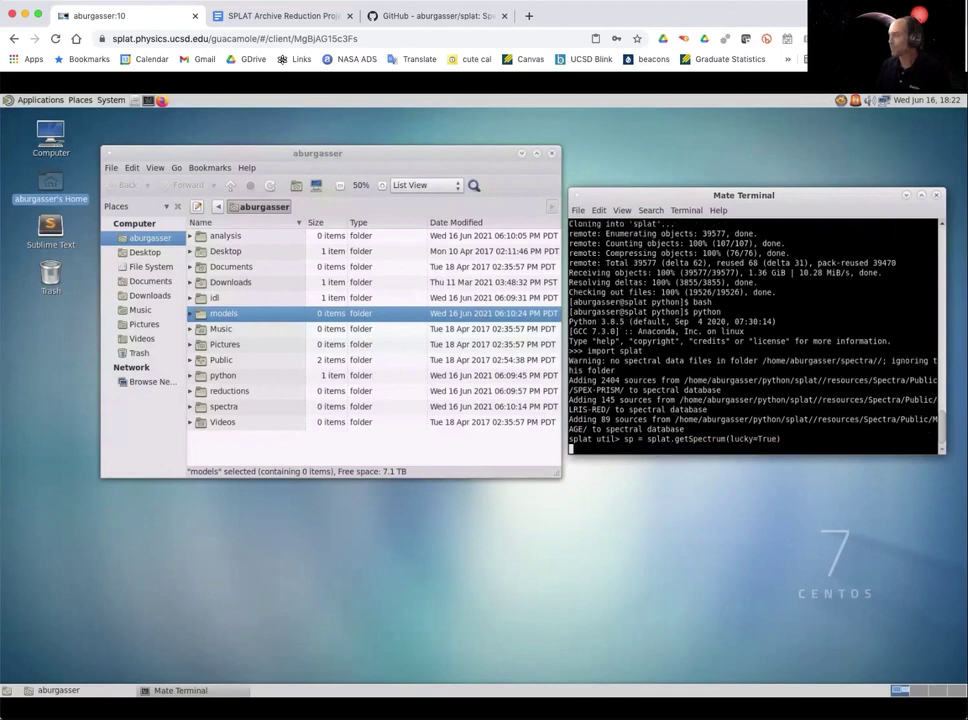
type("splat util>")
key("Return")
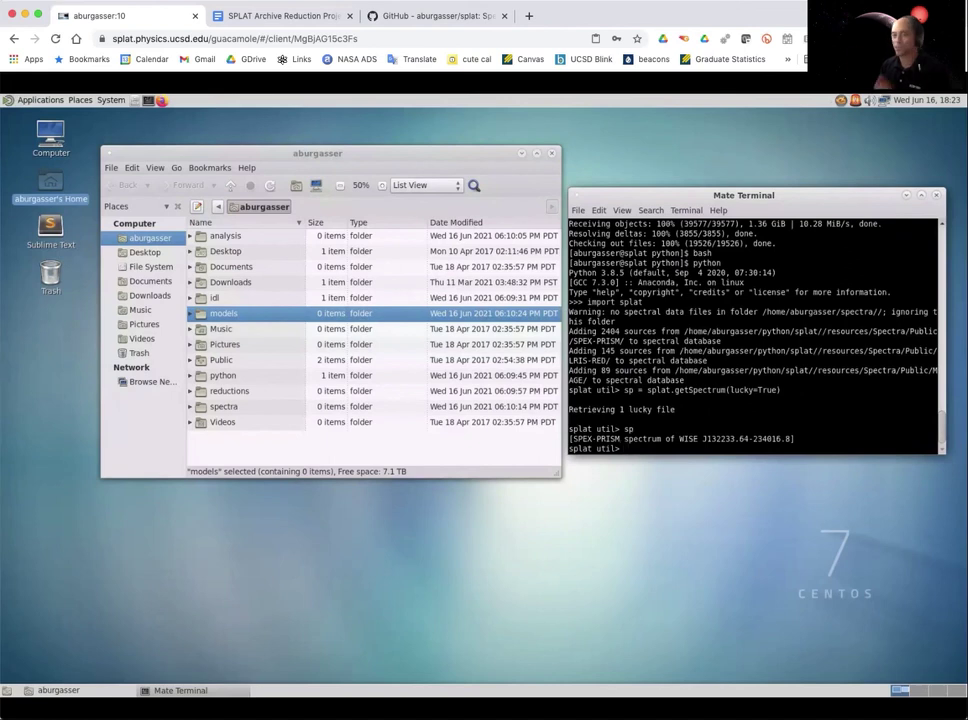
- Plot the retrieved spectrum with sp[0].plot() and zoom the figure to about 0.75–2.5 microns and flux 0–1.4
type("sp")
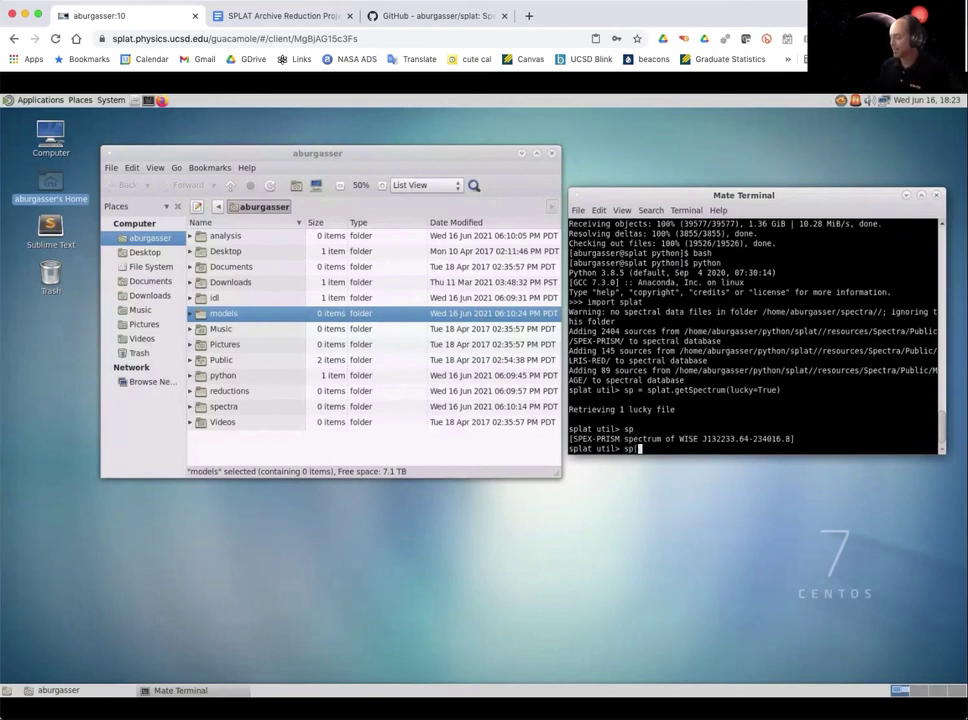
type("[0].plot()")
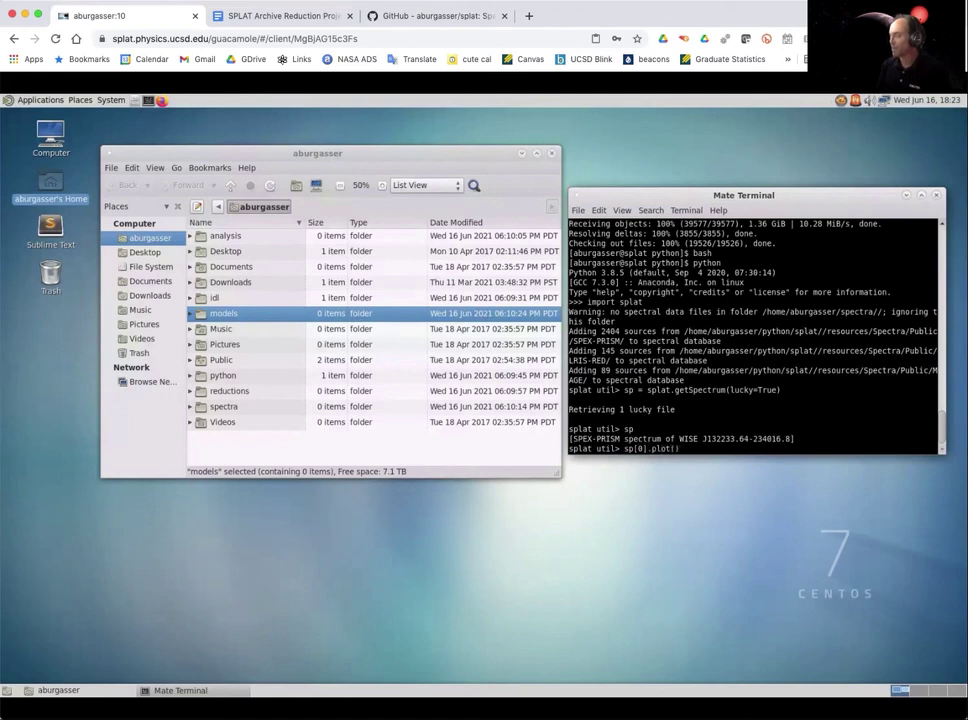
key("Return")
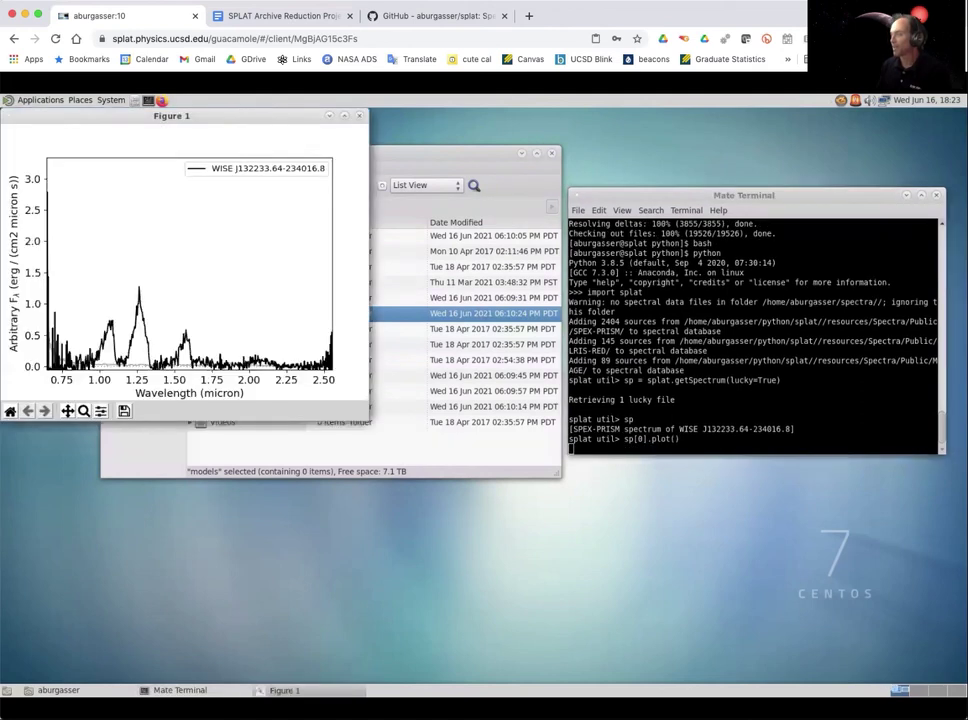
left_click(84, 410)
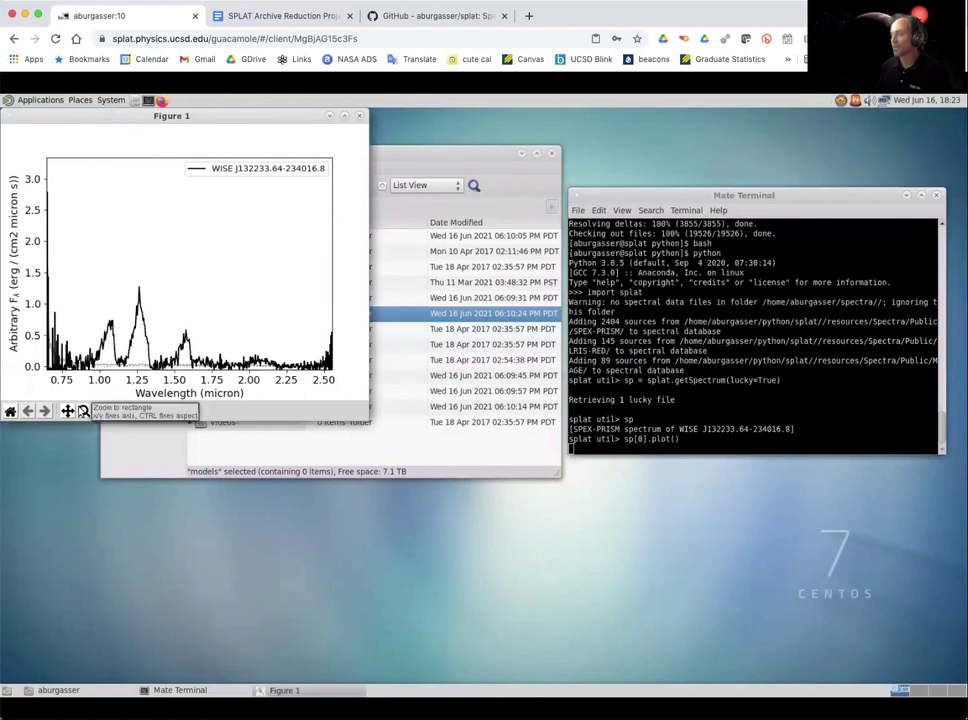
left_click_drag(163, 312, 325, 368)
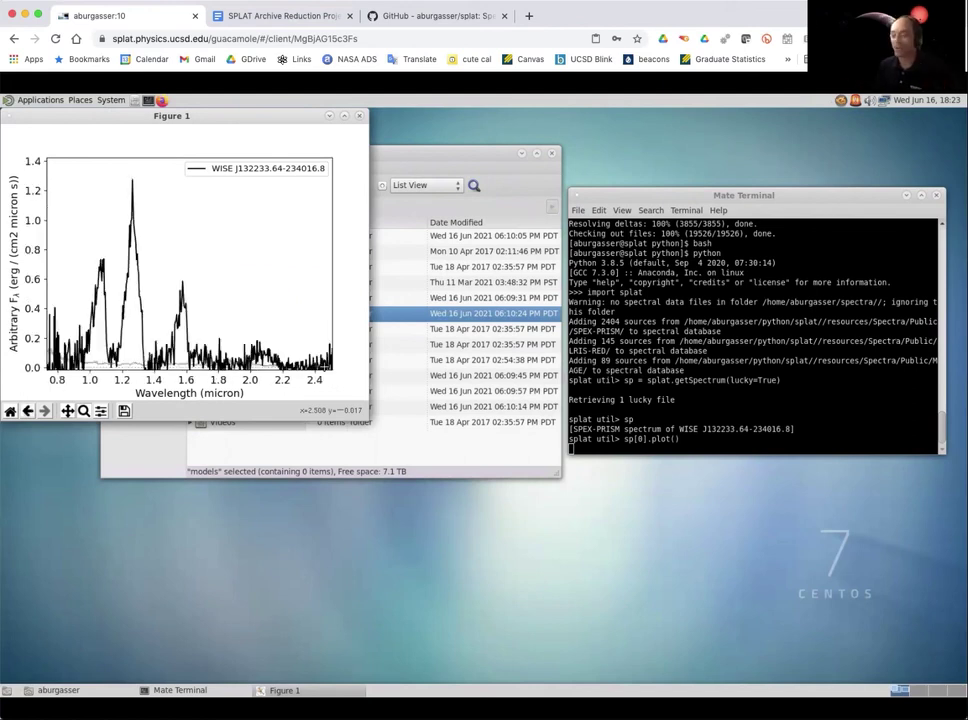
- Close the spectrum figure and quit the Python session with exit()
left_click(362, 118)
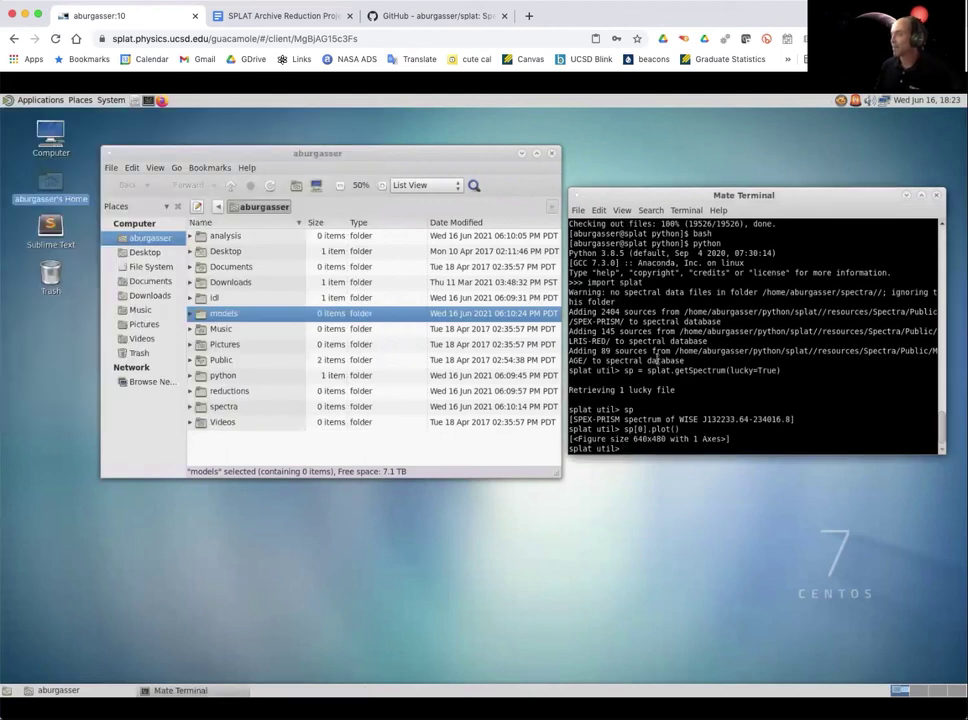
type("exit()")
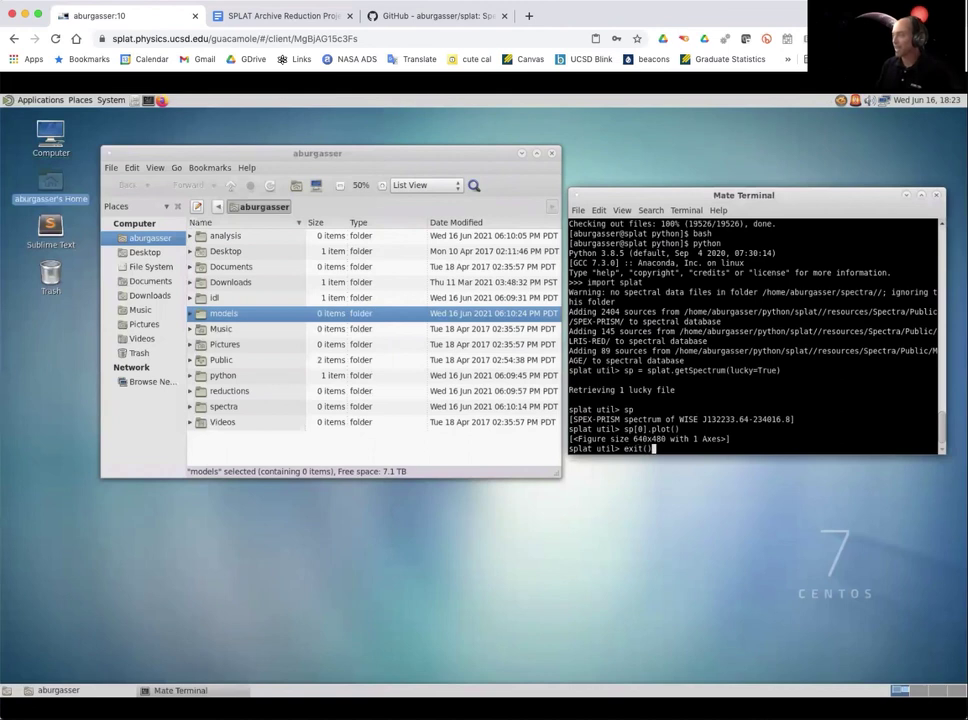
key("Return")
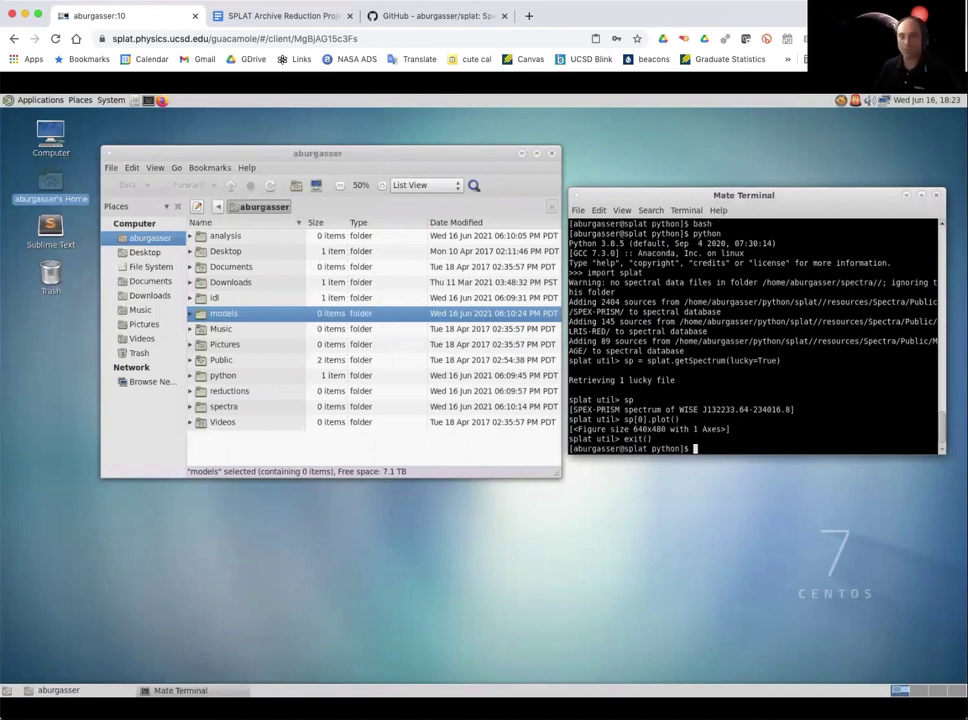